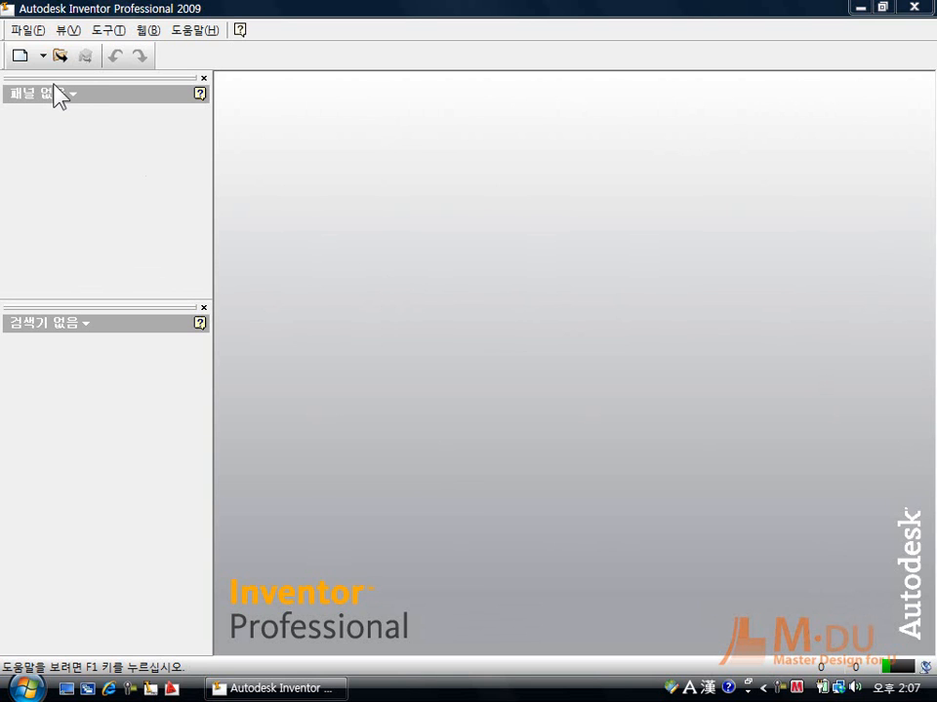
Open the part file "5-1 면 기울기" from the Ch.13 folder
left_click(62, 57)
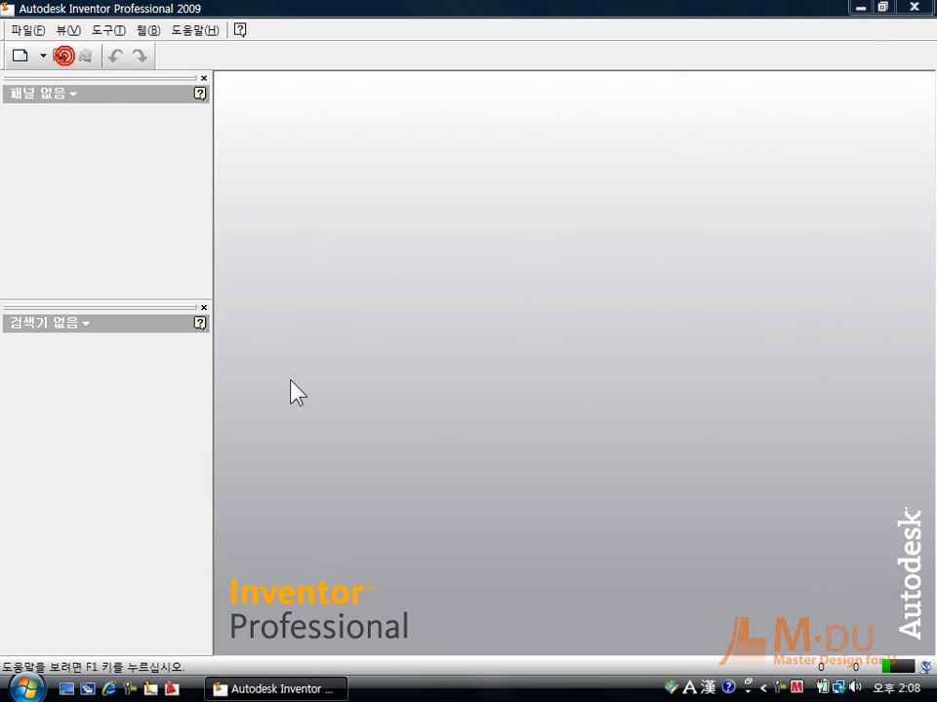
double_click(289, 222)
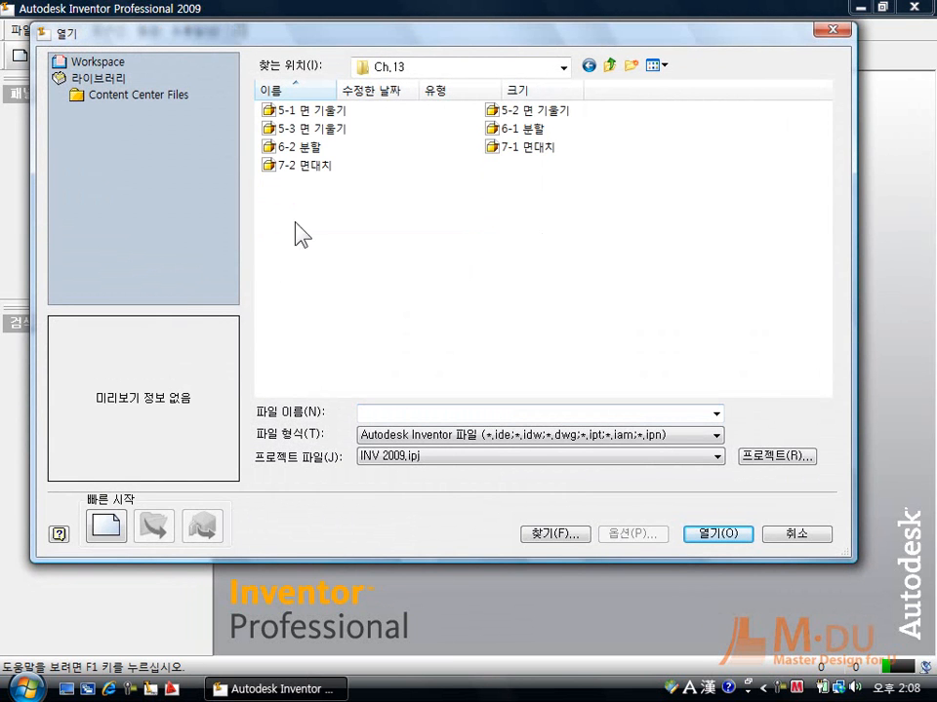
double_click(298, 113)
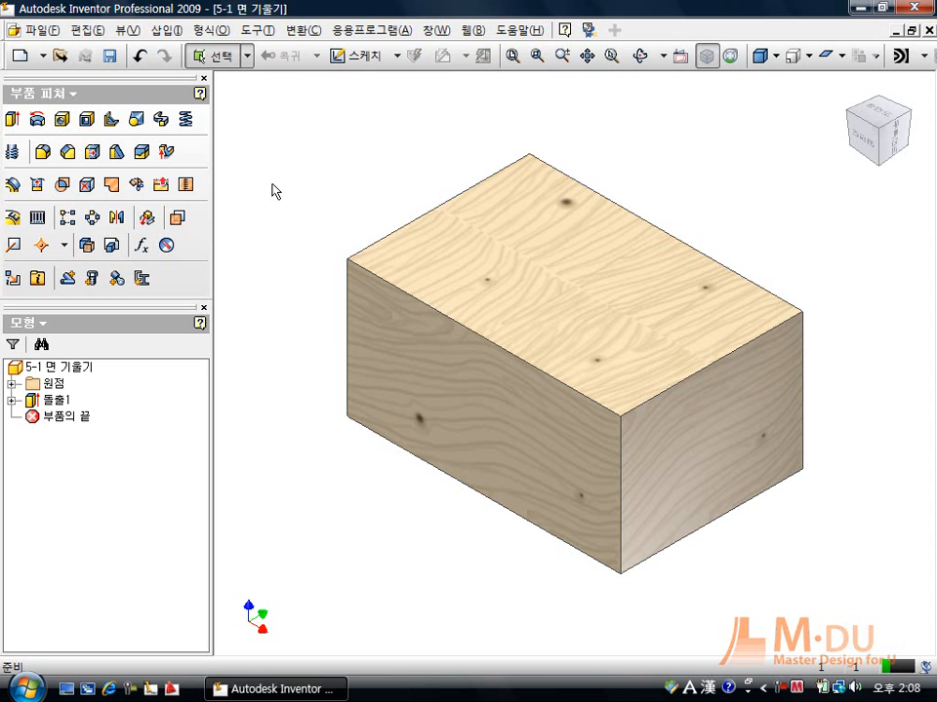
Draft the block's long front side face by 15 degrees, using the top face as the pull direction and its upper edge as fixed
left_click(118, 154)
left_click_drag(263, 78, 89, 46)
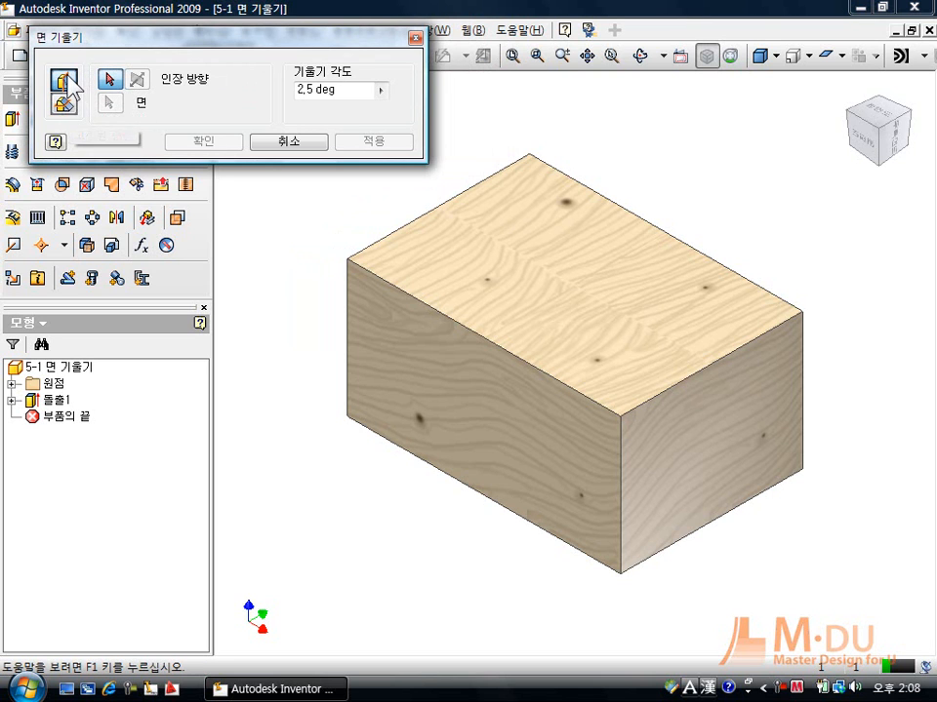
mouse_move(98, 39)
left_mouse_down()
mouse_move(89, 27)
mouse_move(92, 37)
left_mouse_up()
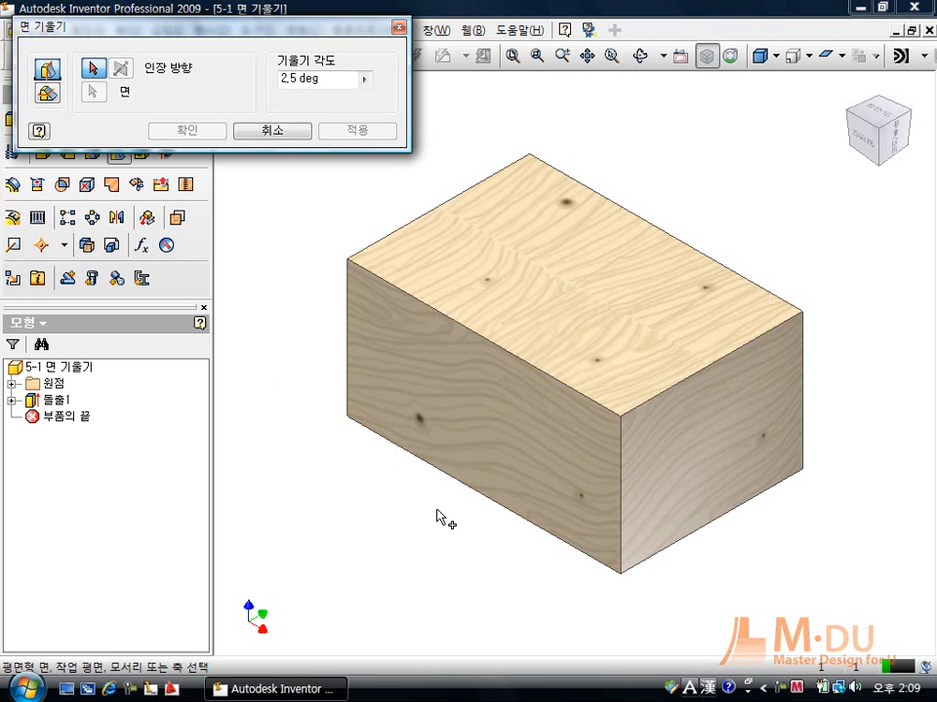
left_click(585, 259)
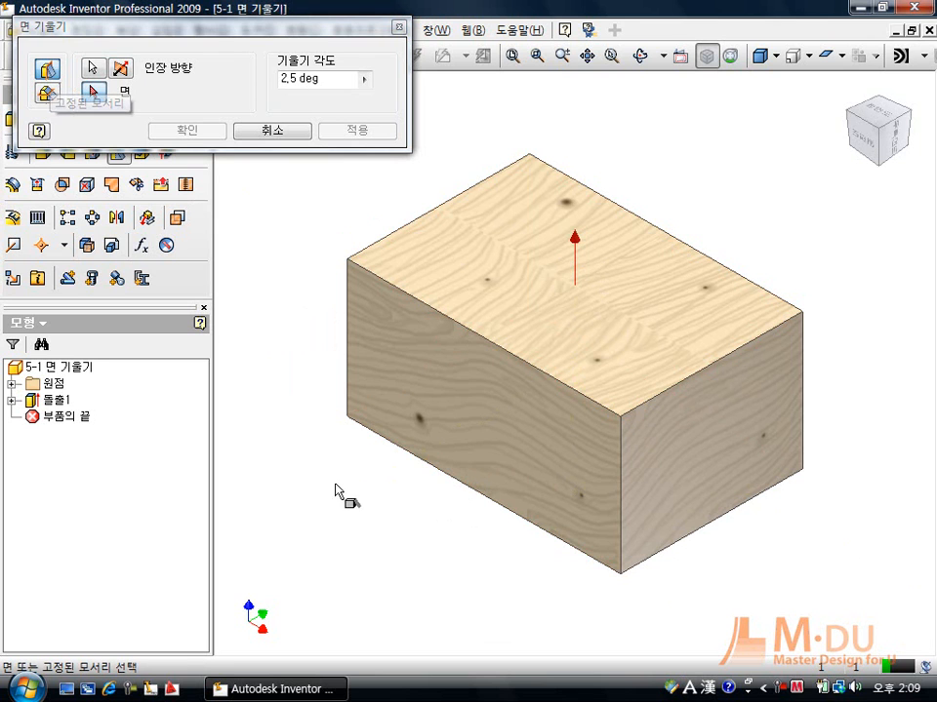
left_click(485, 346)
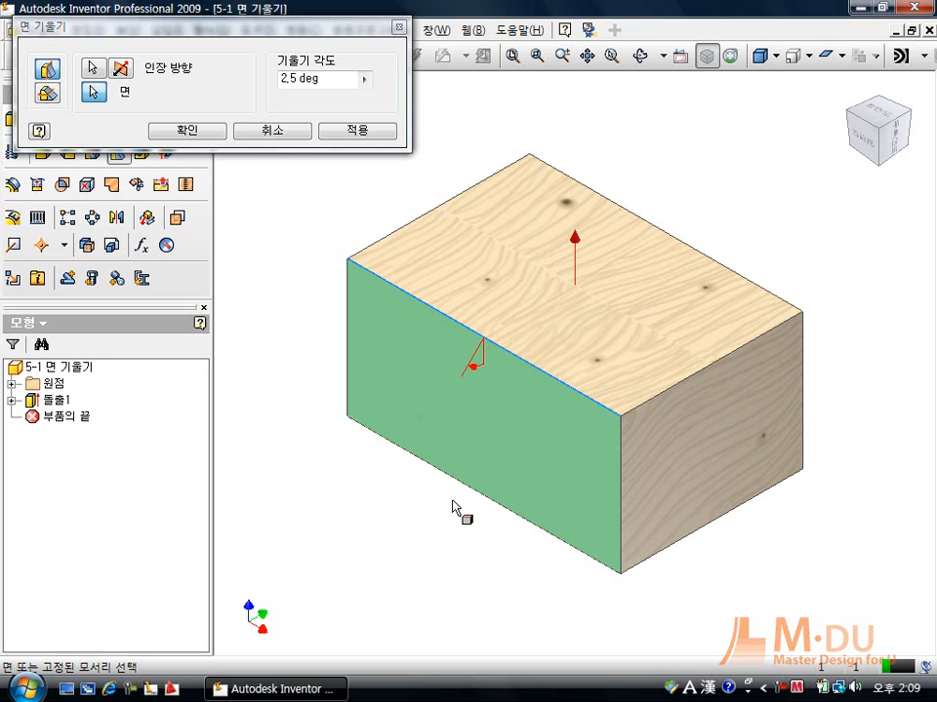
left_click(324, 80)
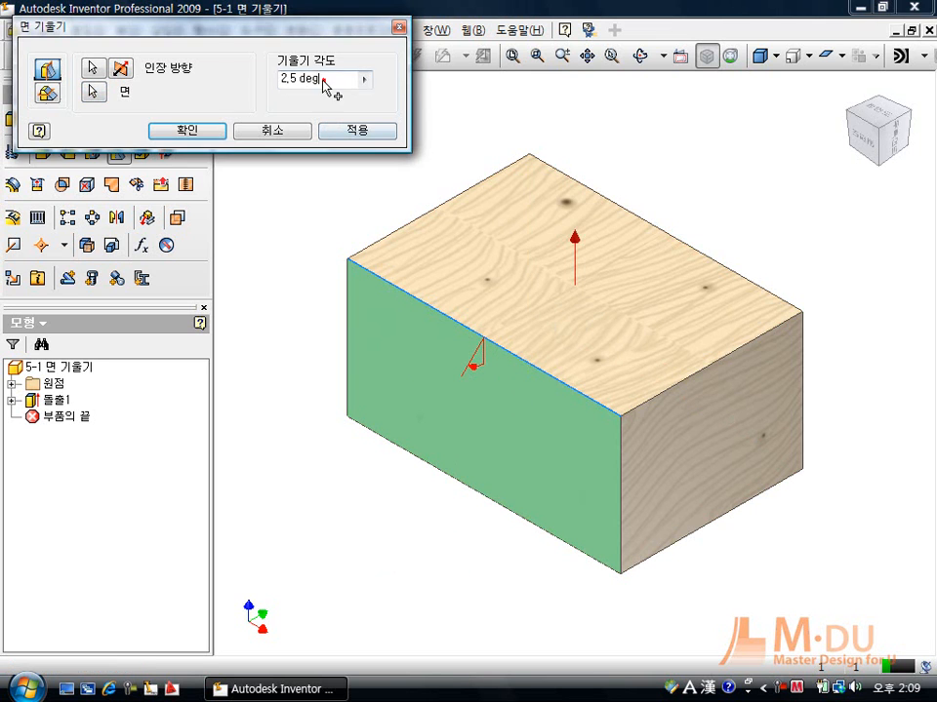
type("15")
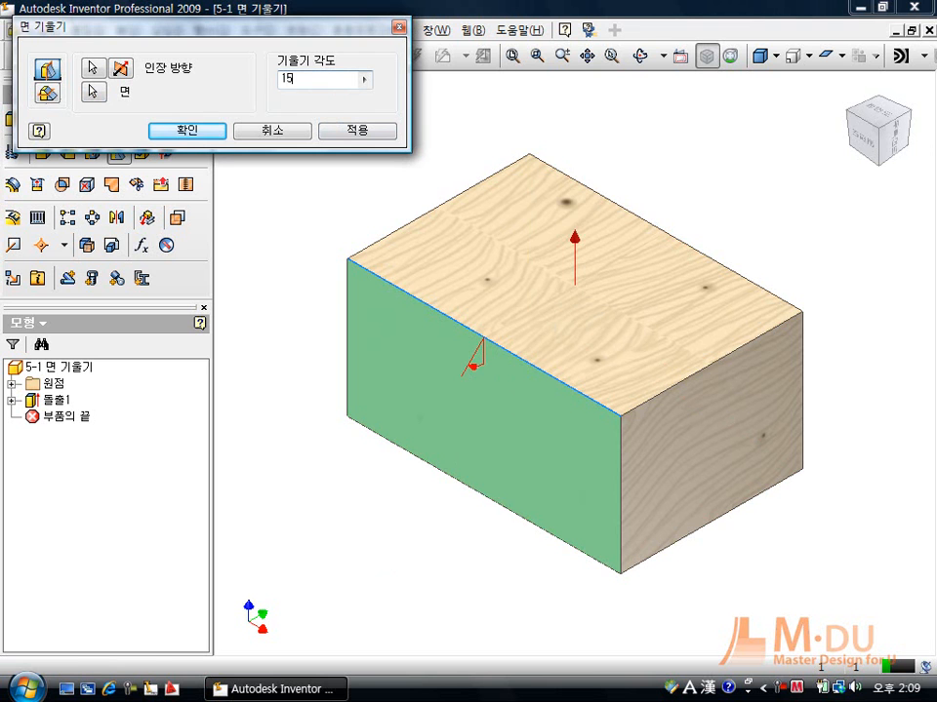
left_click(185, 129)
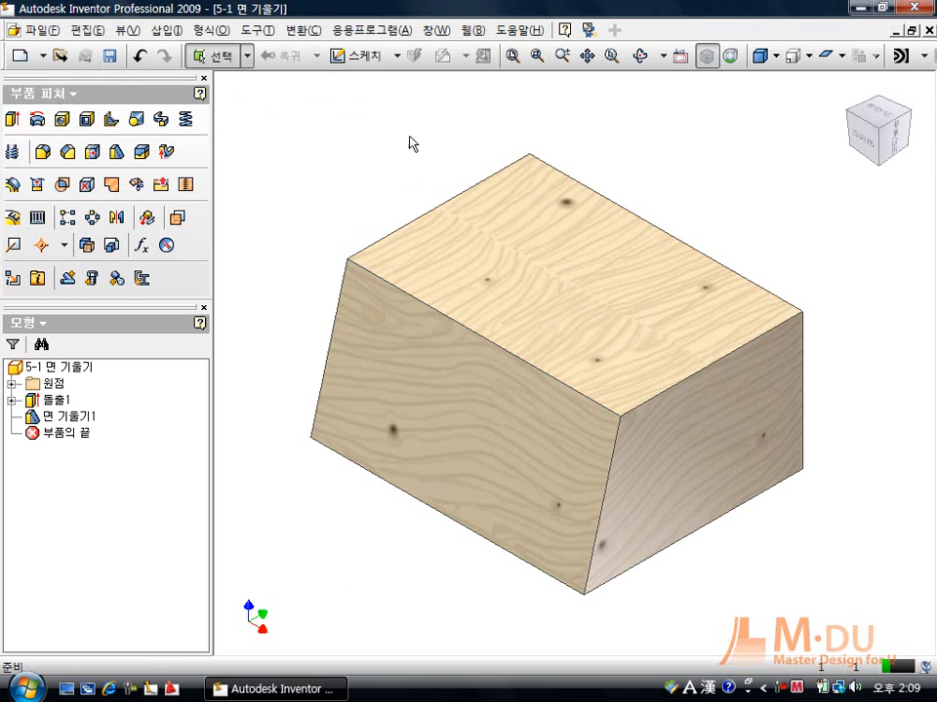
Check the drafted block in the side view, then undo the face draft
left_click(863, 144)
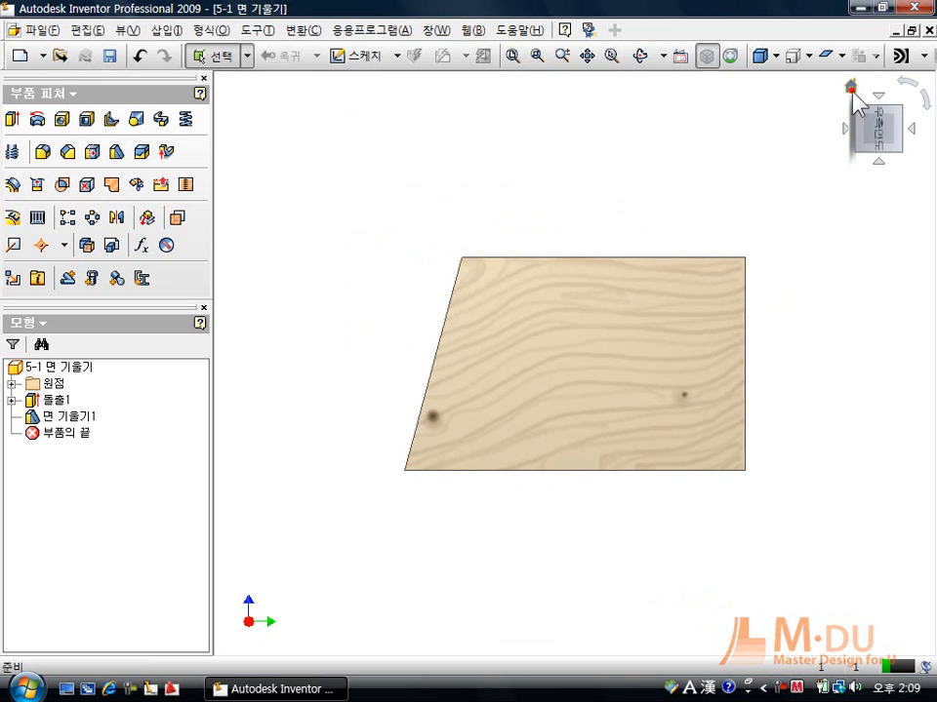
left_click(851, 89)
left_click(139, 55)
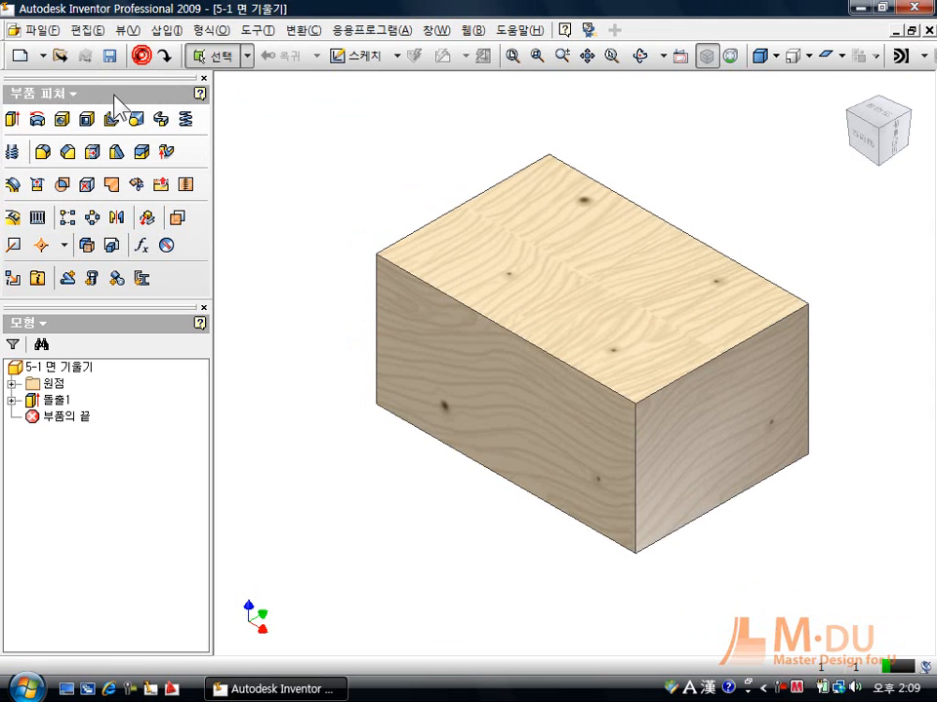
Draft the block's two adjacent visible side faces by 15 degrees, with the top face as pull direction and their upper edges fixed
left_click(117, 153)
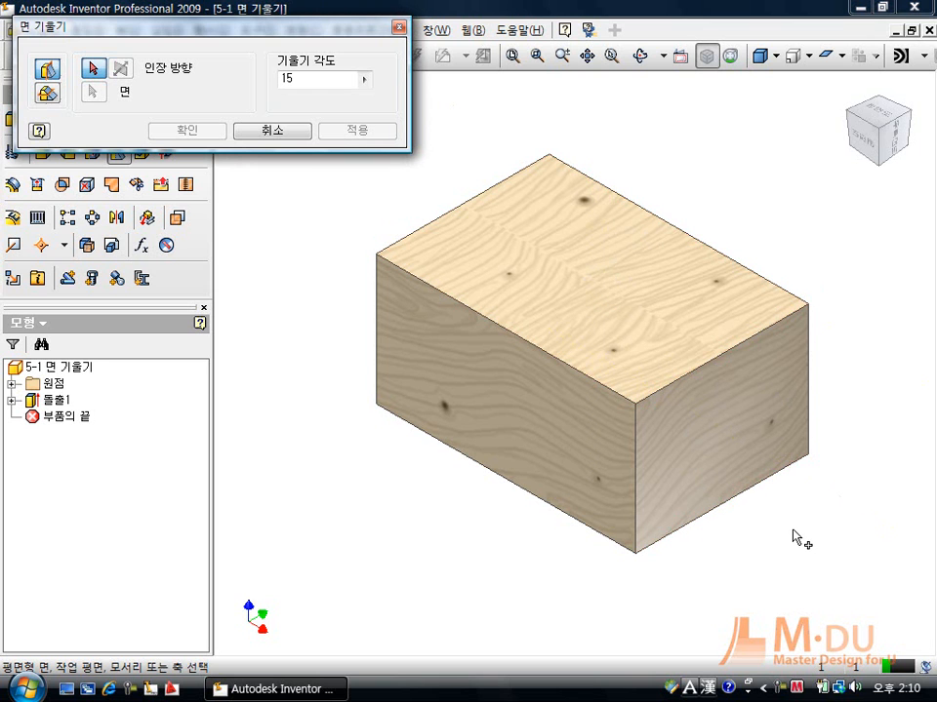
left_click(611, 279)
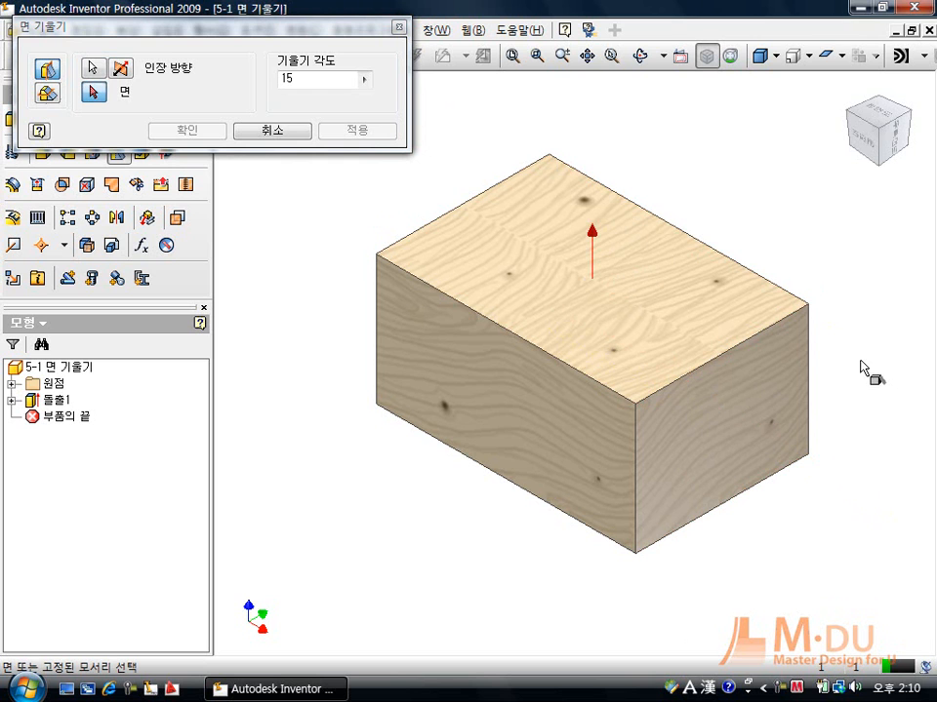
left_click(740, 368)
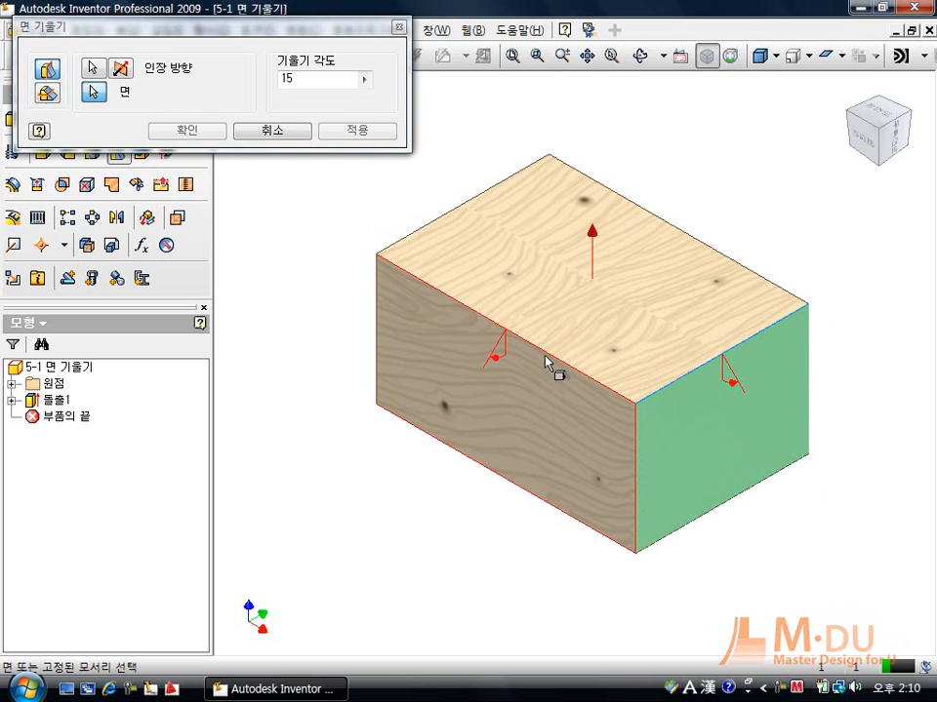
left_click(536, 353)
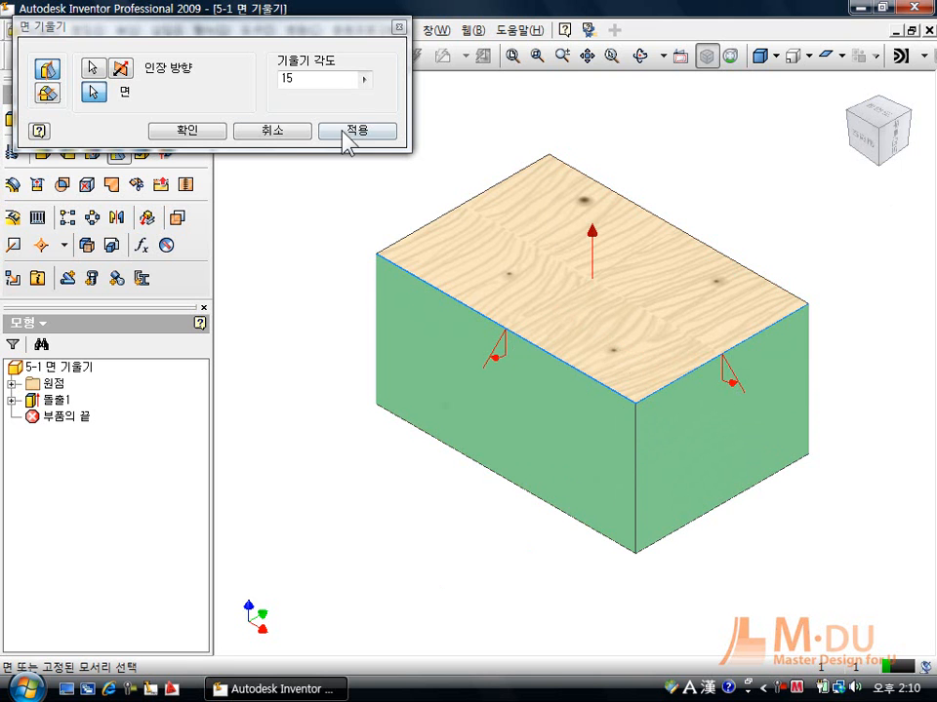
left_click(198, 134)
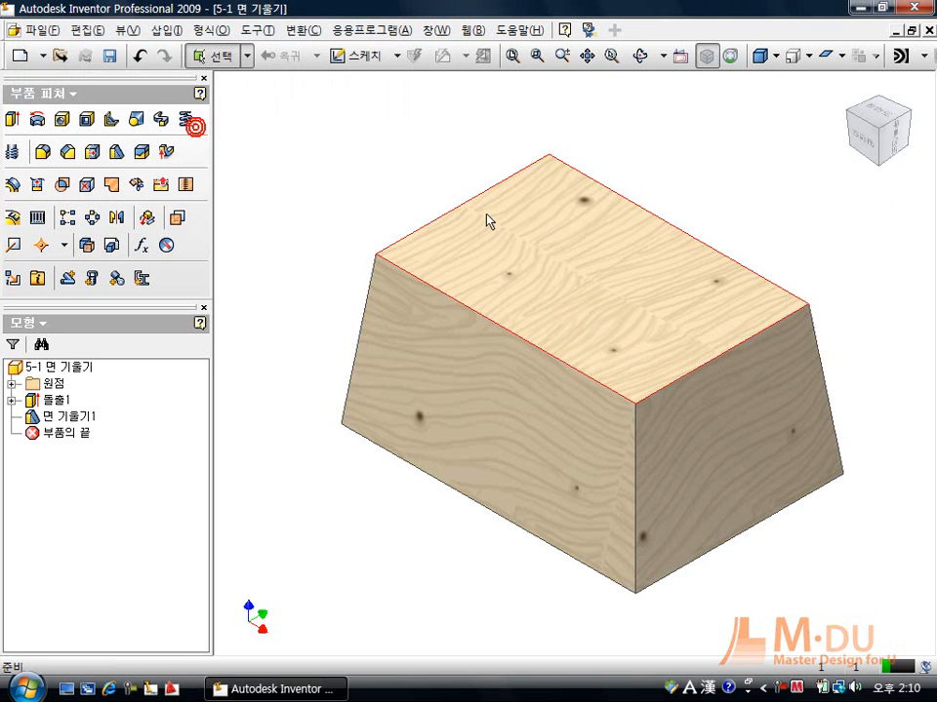
left_click(871, 115)
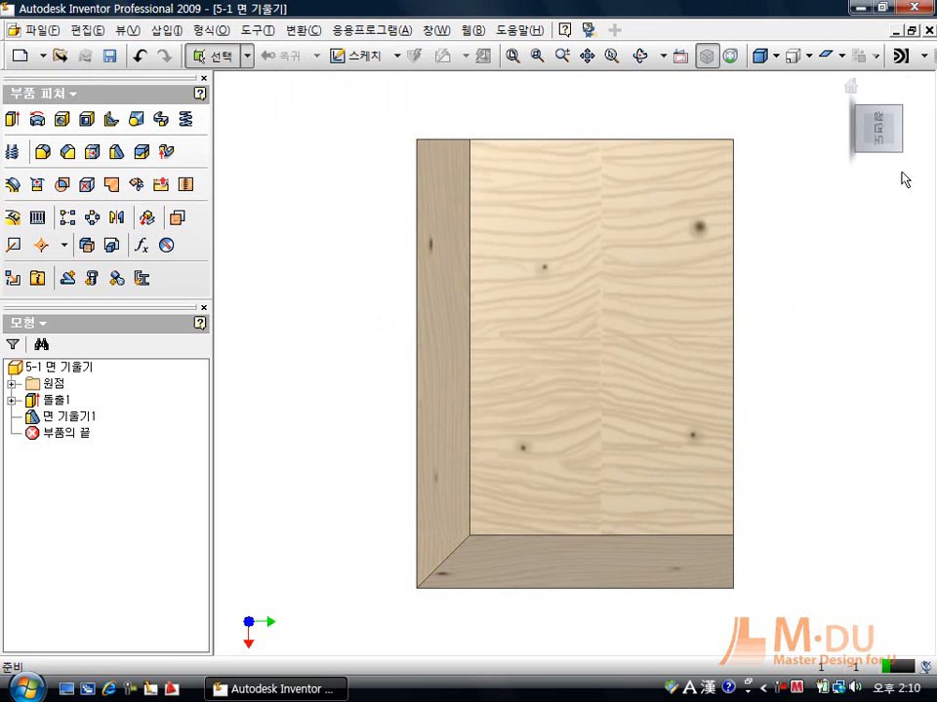
left_click(855, 93)
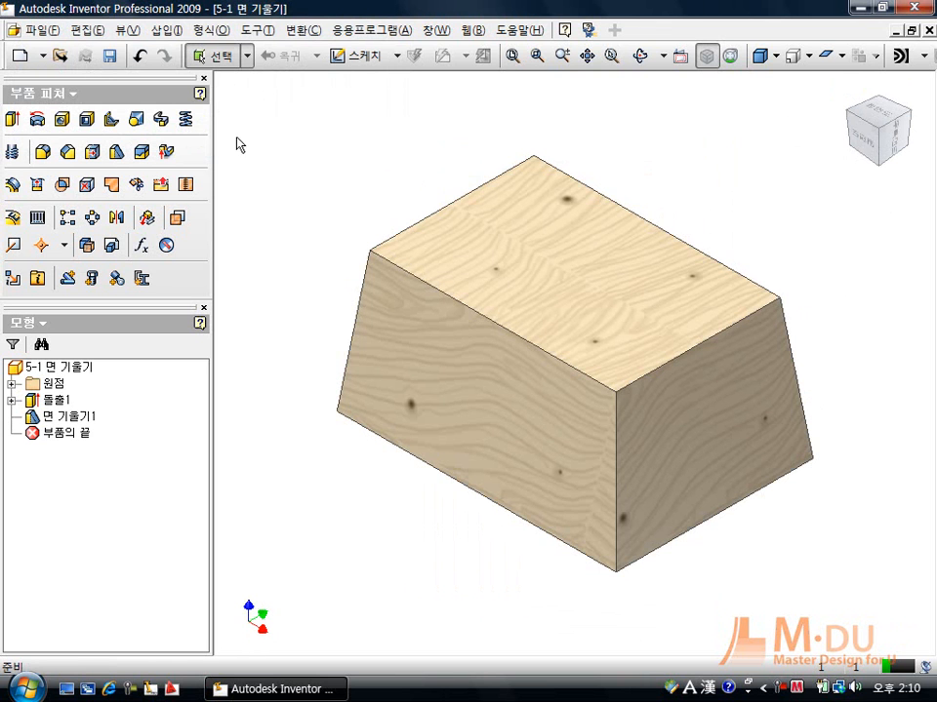
Open the part file "5-2 면 기울기" from the Ch.13 folder and examine the threaded boss nearest the chamfered wall corners
left_click(59, 56)
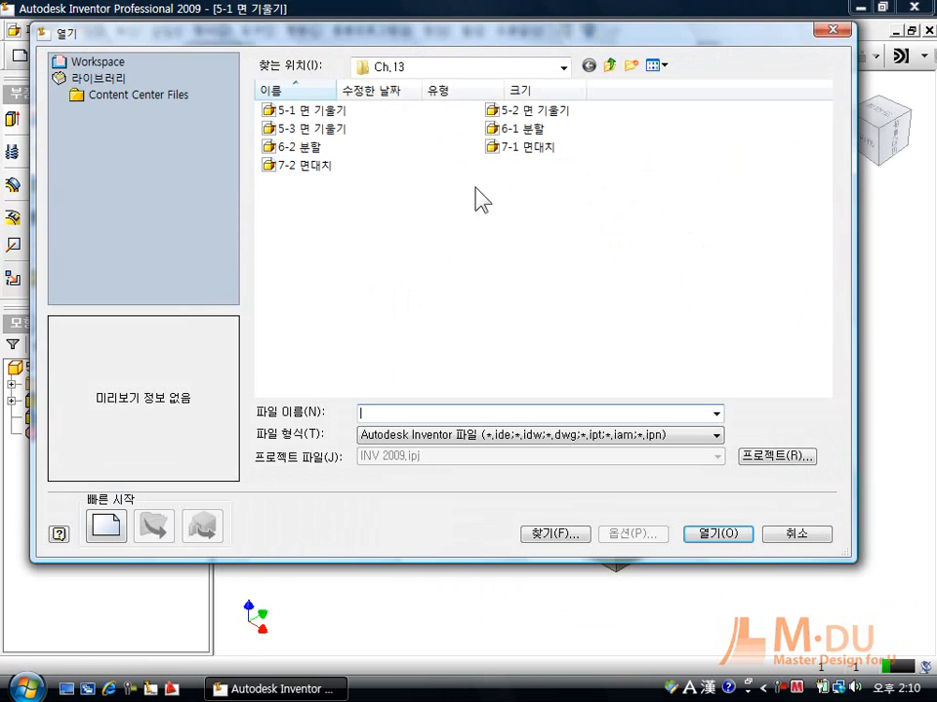
double_click(502, 110)
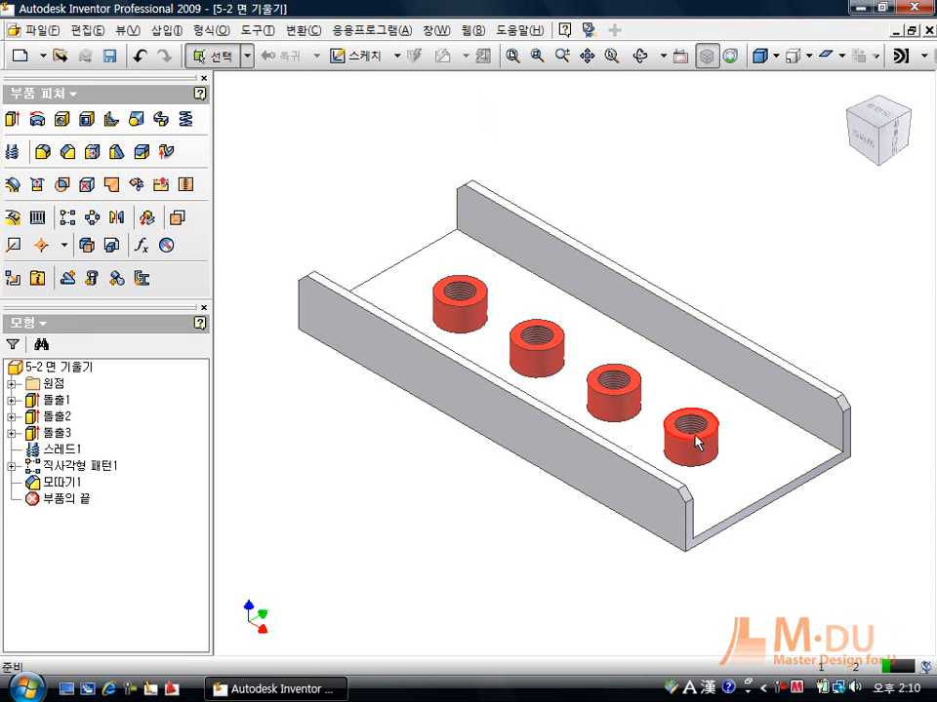
scroll(688, 429, "up", 5)
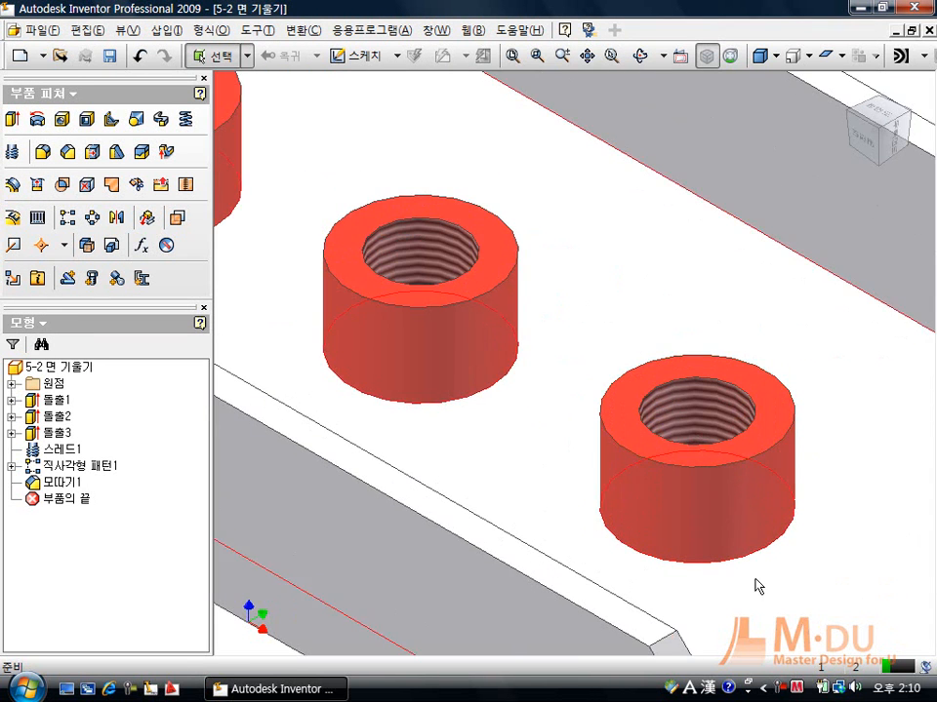
scroll(558, 341, "down", 2)
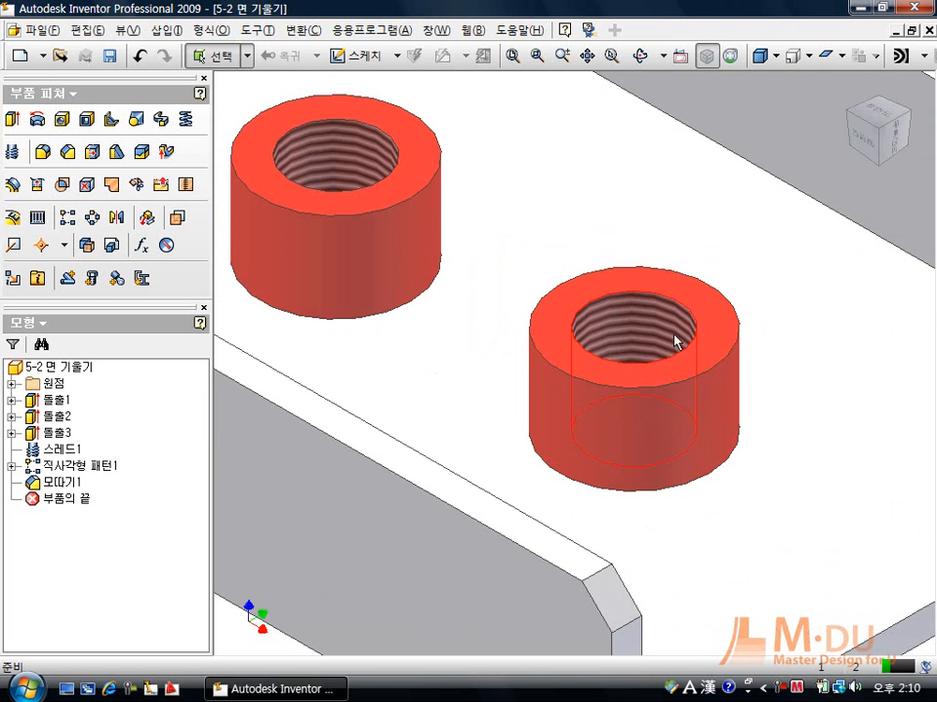
scroll(727, 479, "up", 2)
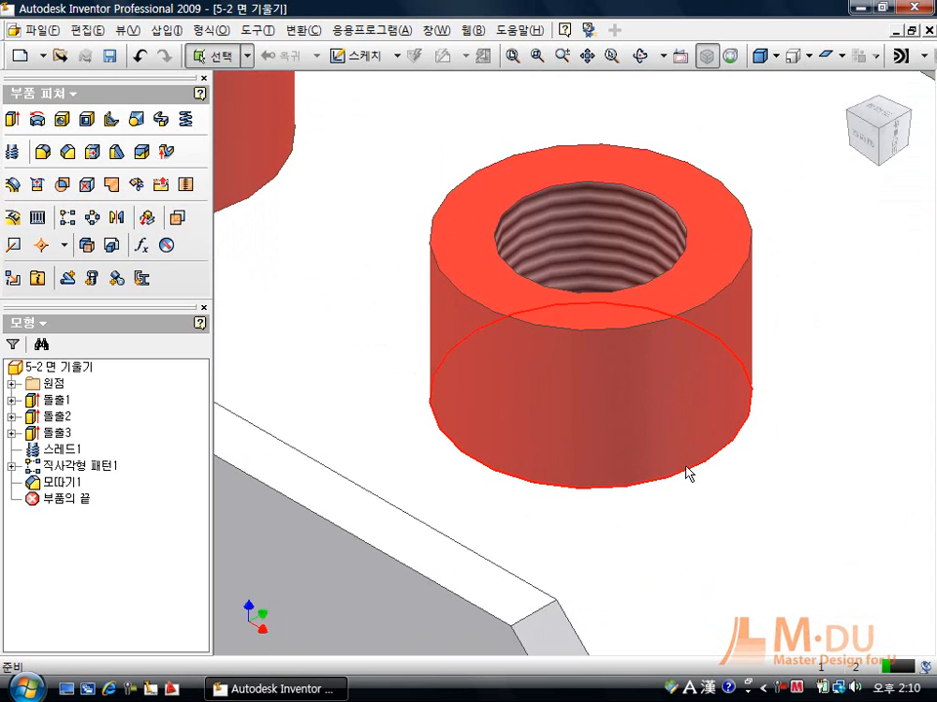
scroll(691, 447, "down", 2)
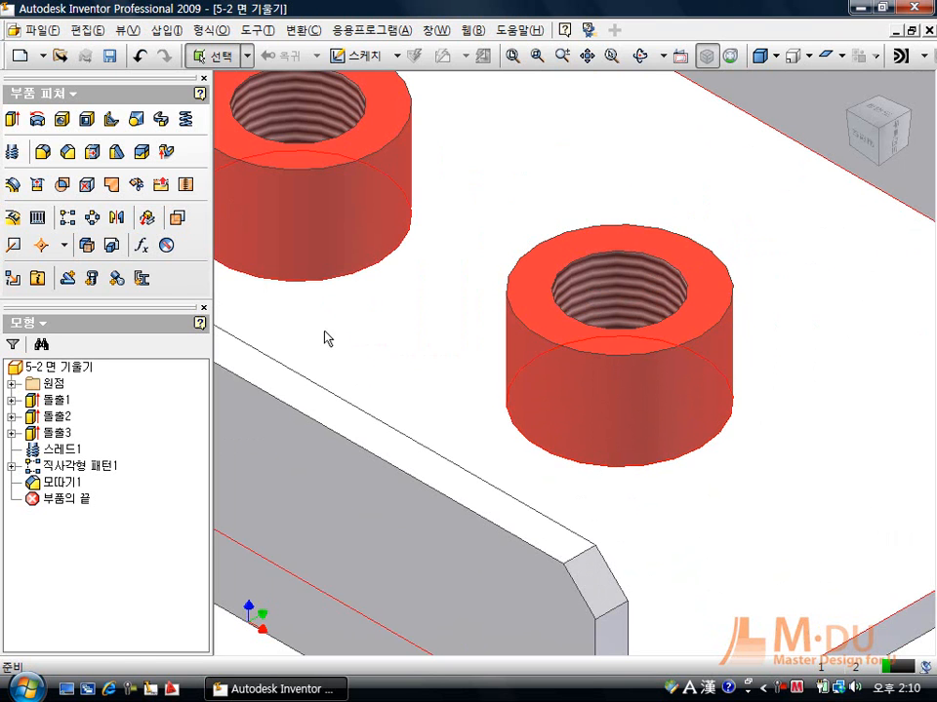
Draft the outer cylindrical face of the boss nearest the chamfered wall corners by 5 degrees, with its top face as pull direction
left_click(116, 152)
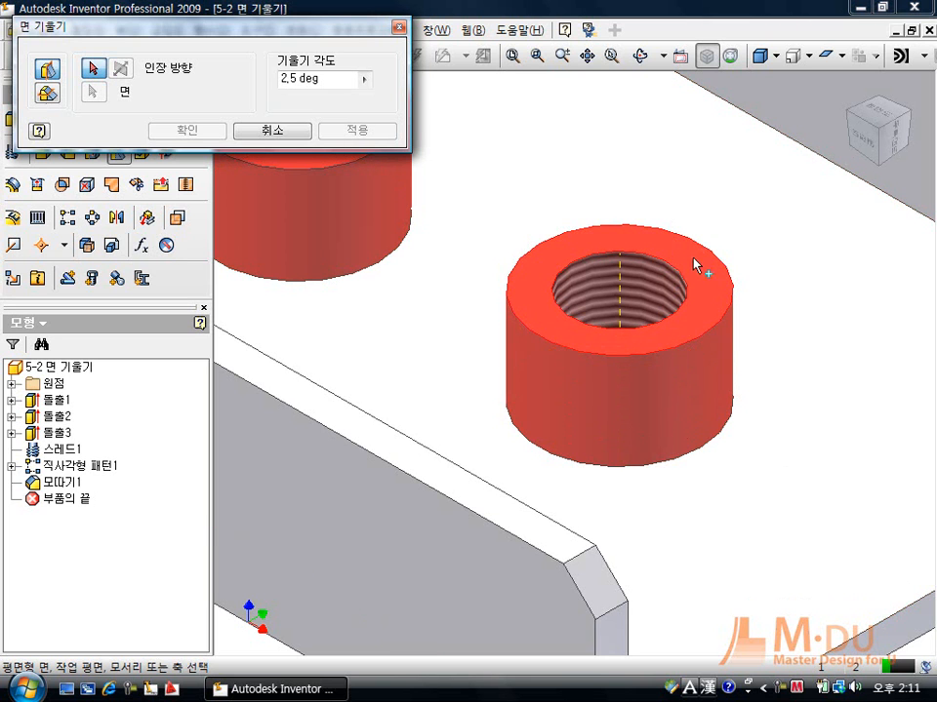
left_click(709, 289)
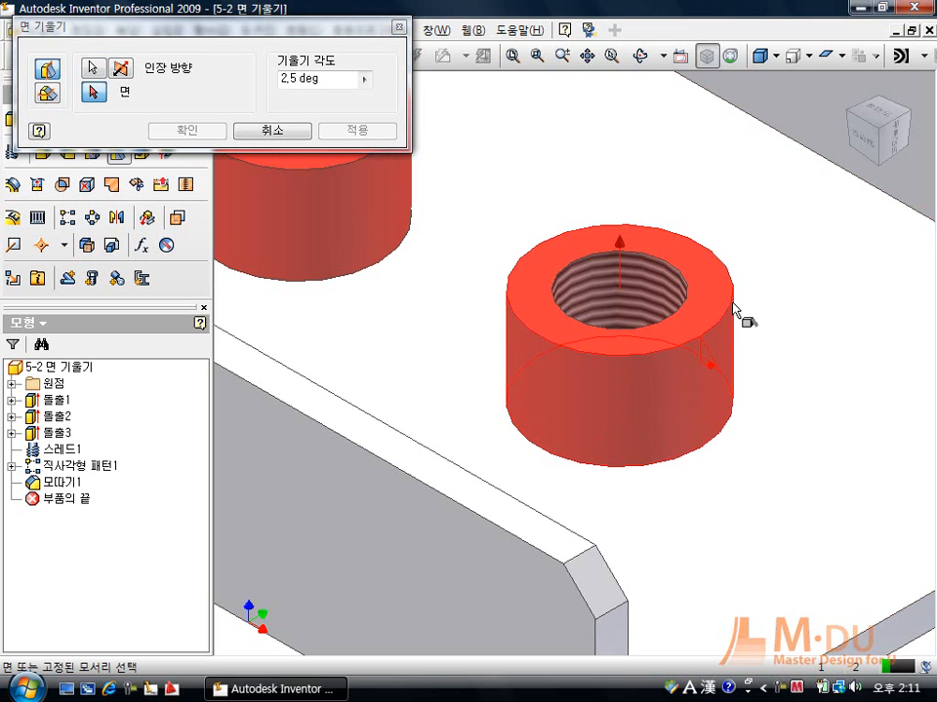
left_click(727, 400)
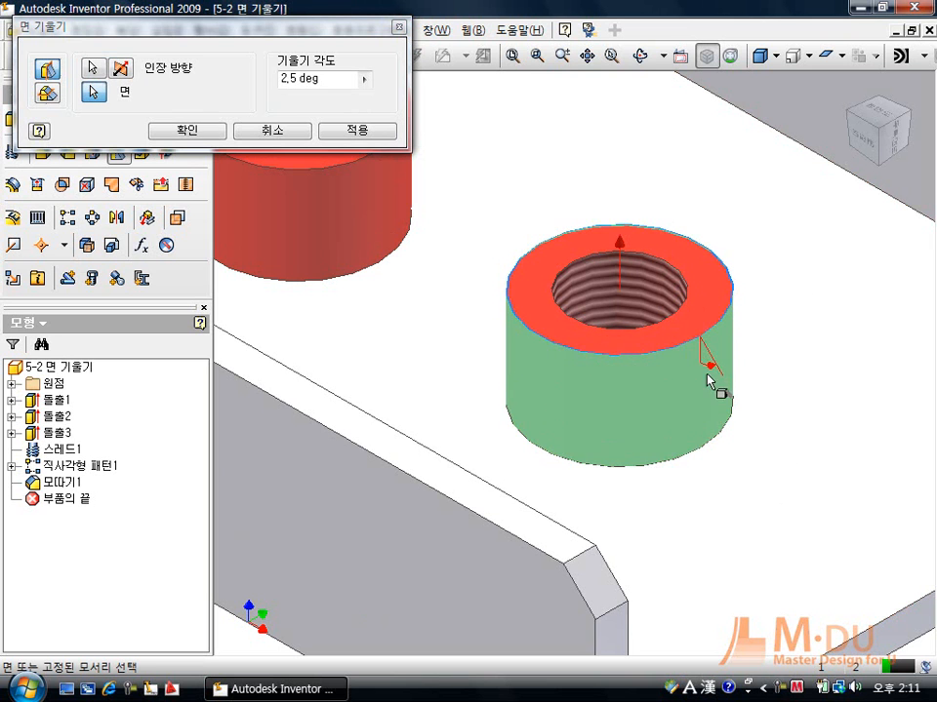
scroll(722, 375, "up", 3)
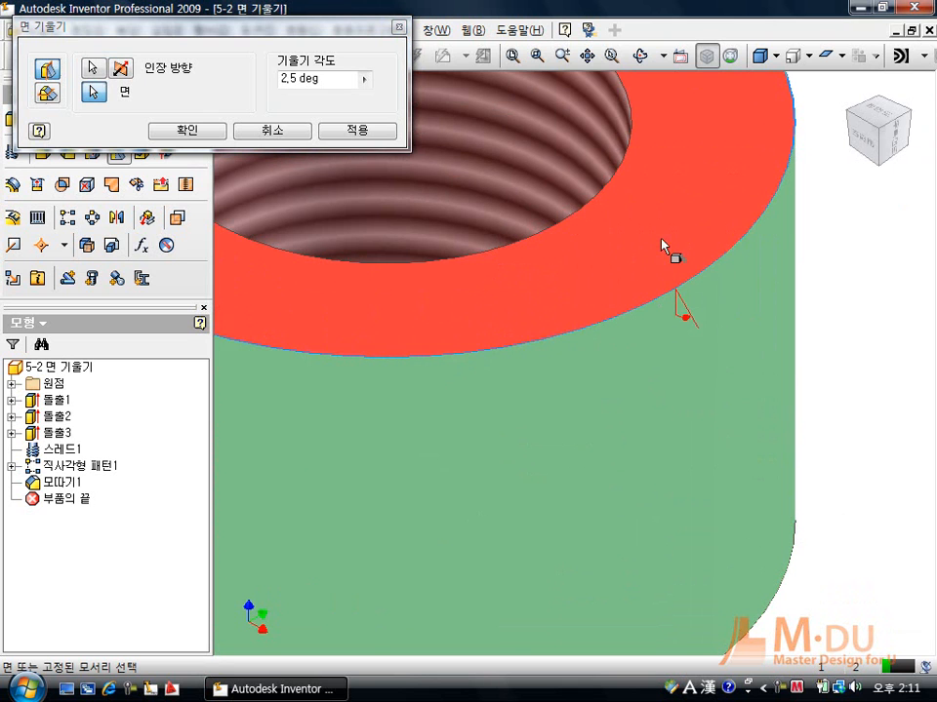
scroll(704, 300, "down", 2)
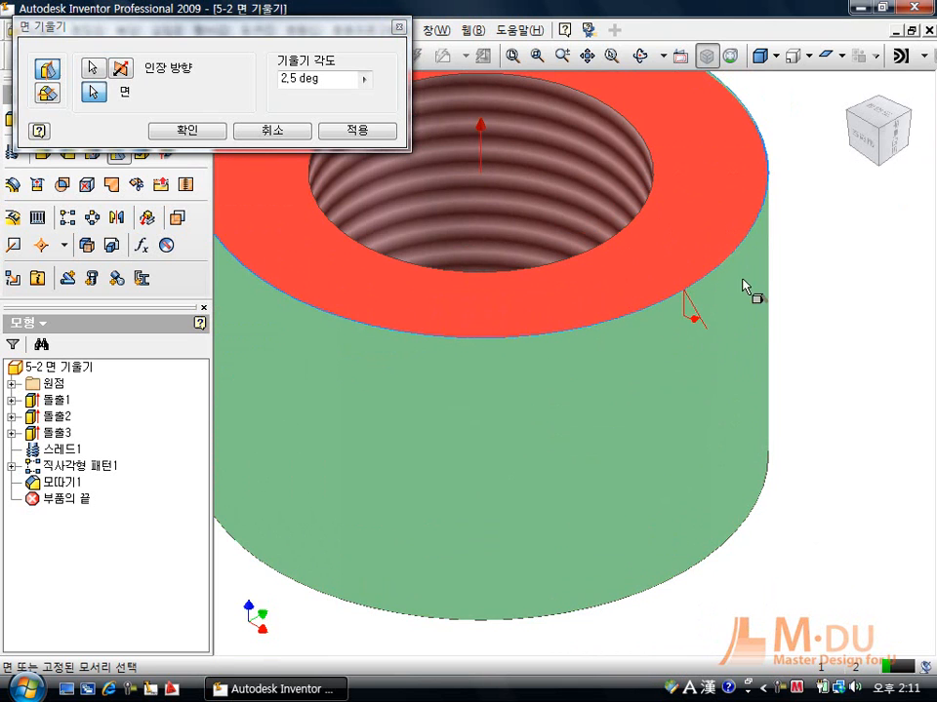
scroll(683, 325, "down", 1)
double_click(308, 79)
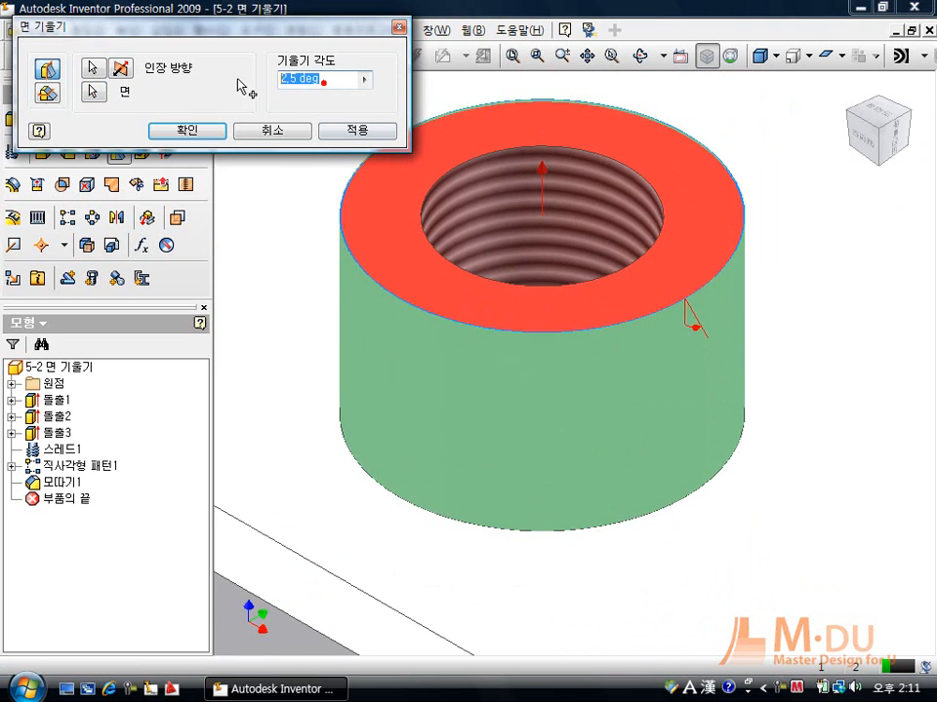
type("5")
left_click(198, 120)
left_click(198, 127)
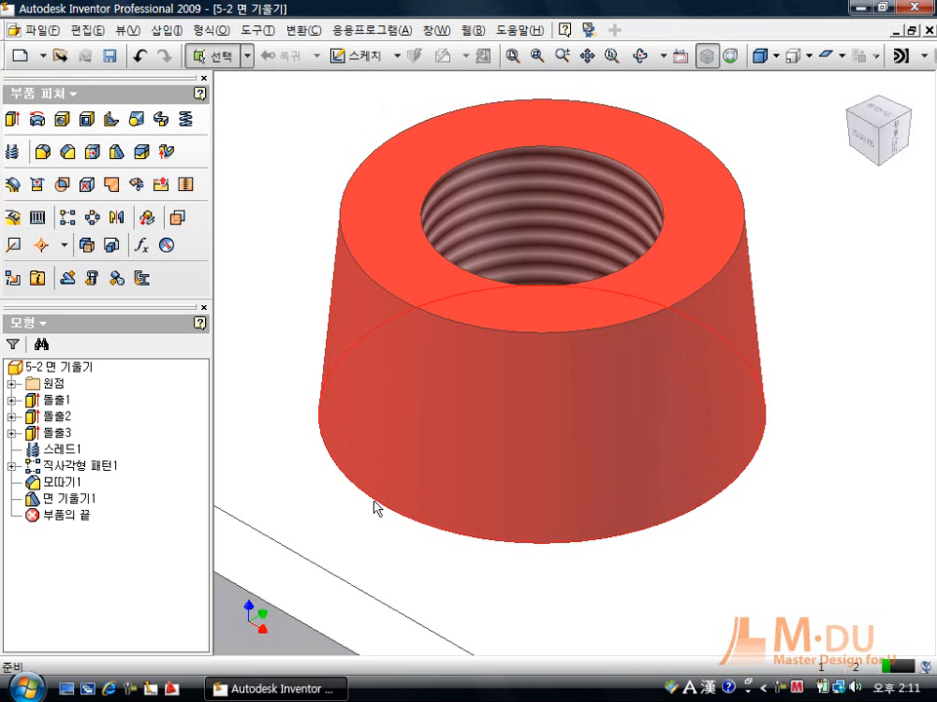
Compare the shape of the drafted boss with the undrafted bosses along the channel
scroll(811, 480, "up", 5)
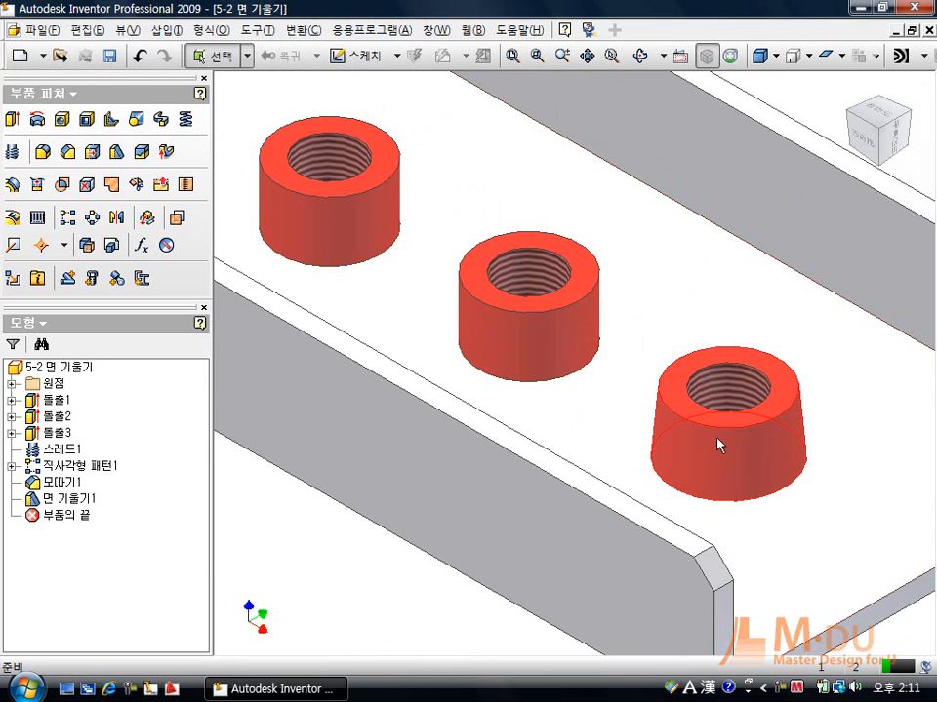
scroll(611, 374, "down", 3)
scroll(629, 346, "up", 4)
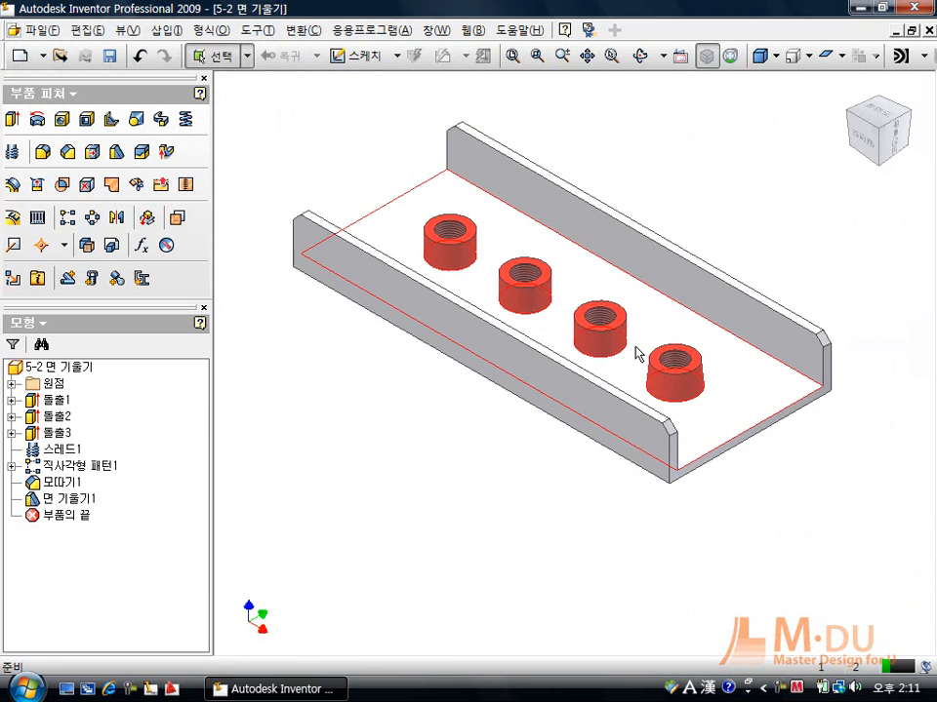
scroll(623, 320, "down", 2)
scroll(661, 363, "down", 3)
middle_click_drag(659, 364, 549, 278)
middle_click_drag(710, 404, 685, 387)
Open the part file "5-3 면 기울기" from the Ch.13 folder and examine the wooden block with its mid-height work plane
left_click(59, 56)
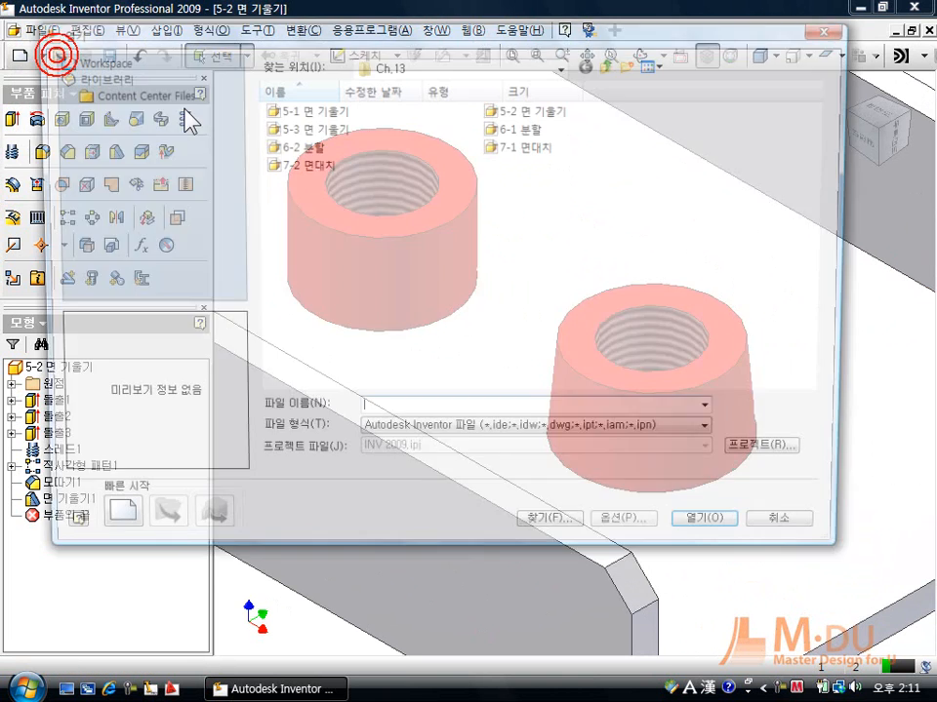
double_click(297, 129)
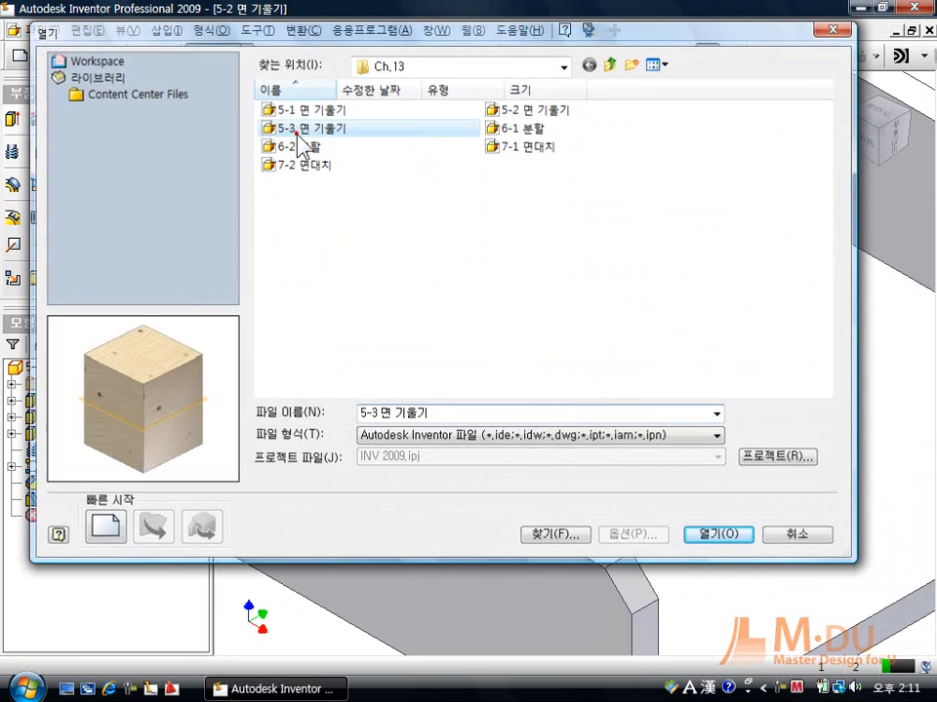
scroll(566, 474, "up", 2)
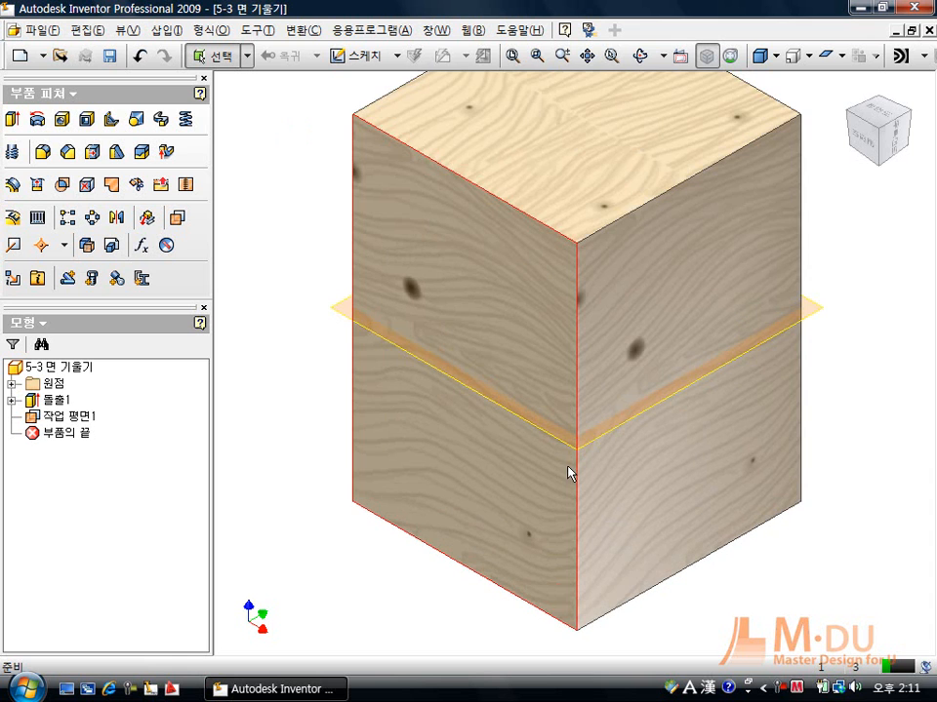
middle_click_drag(476, 323, 455, 369)
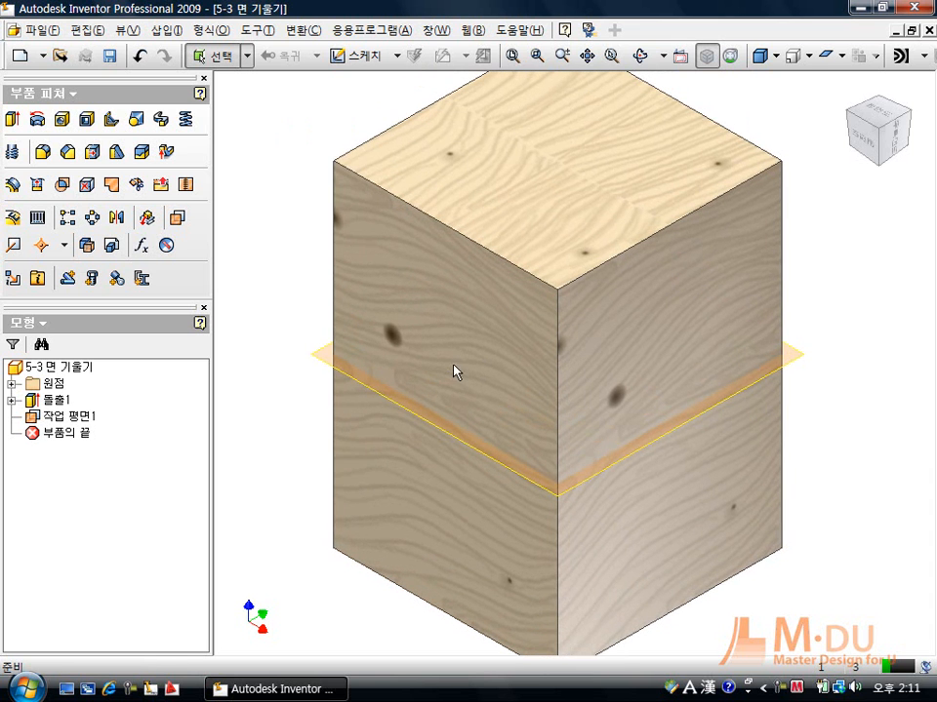
Draft the block's left visible side face by 5 degrees, using the mid-height work plane as the fixed plane
left_click(115, 152)
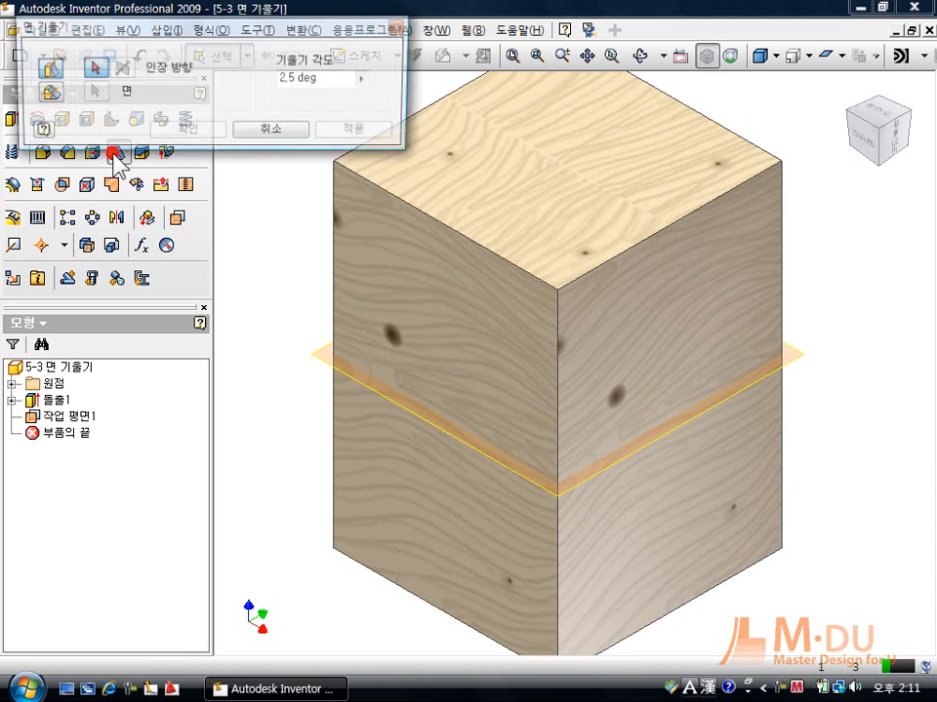
left_click(47, 94)
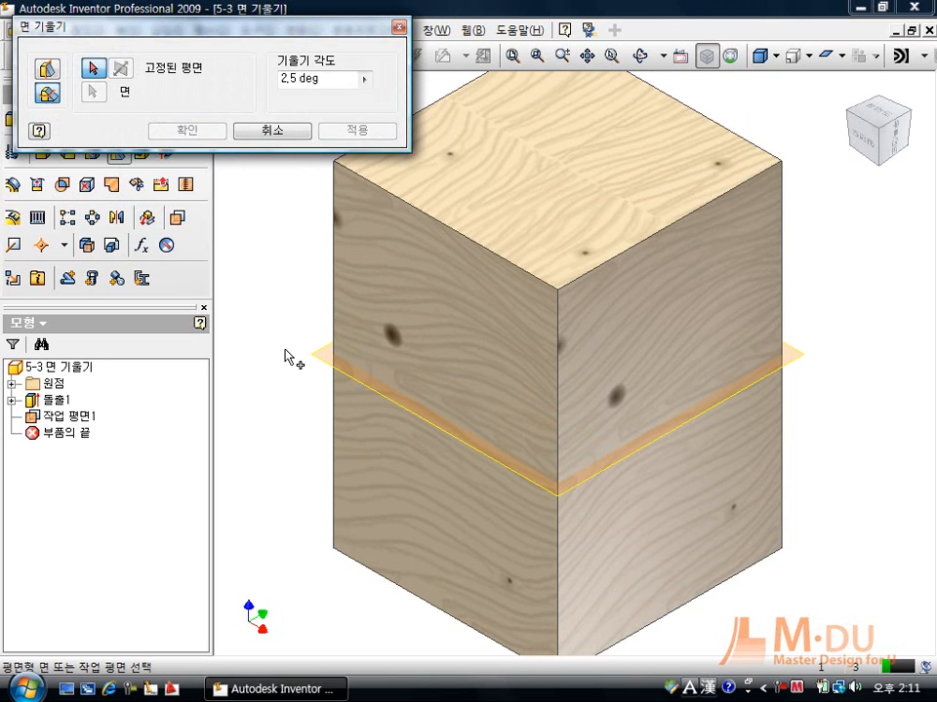
left_click(330, 370)
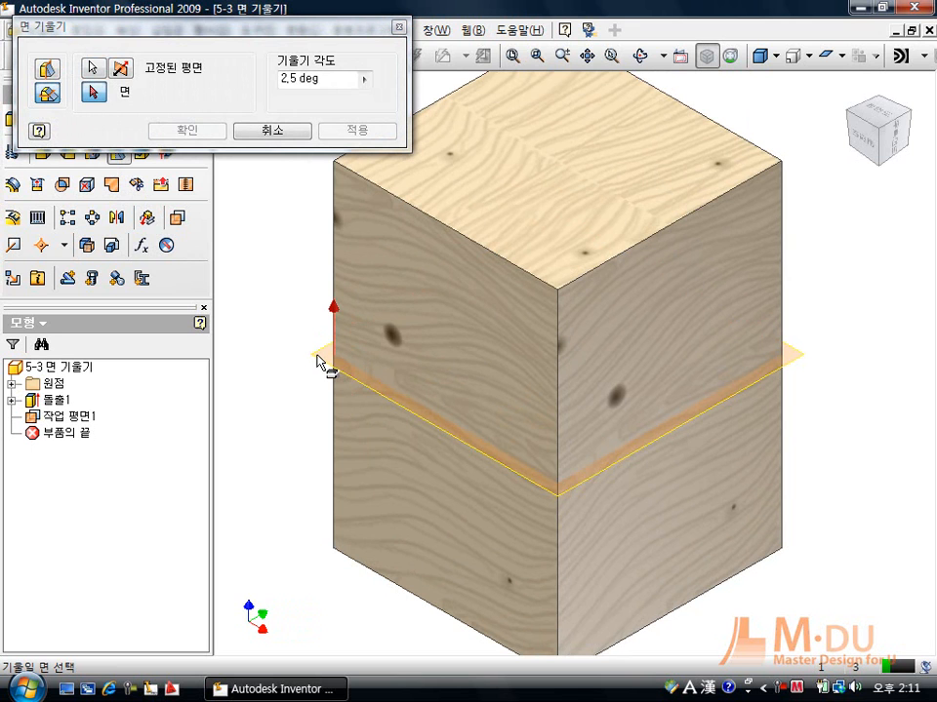
left_click(448, 426)
scroll(447, 417, "up", 3)
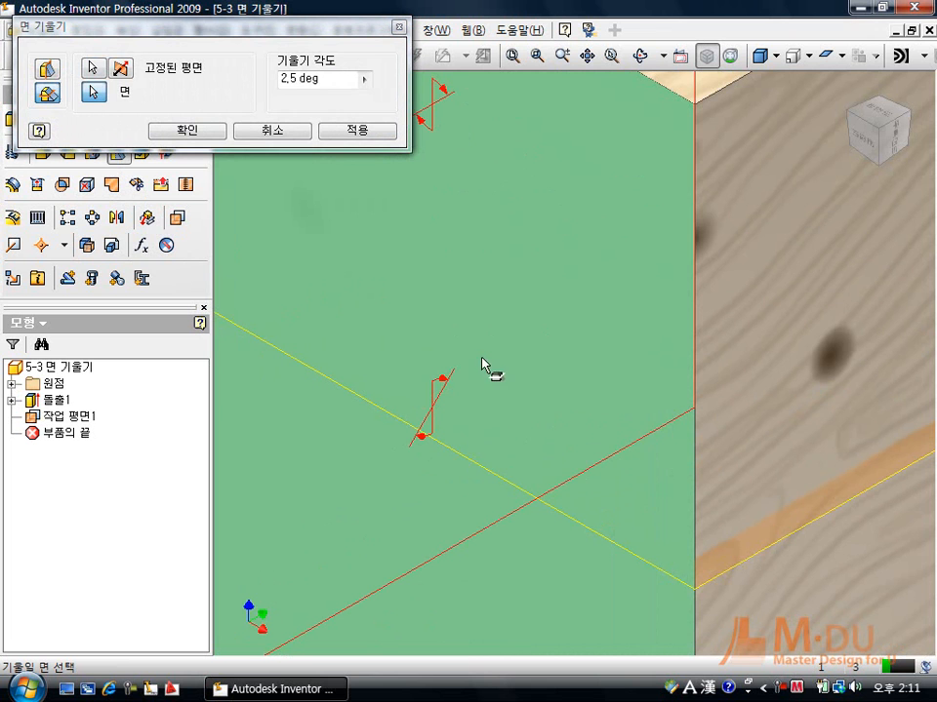
scroll(445, 436, "down", 3)
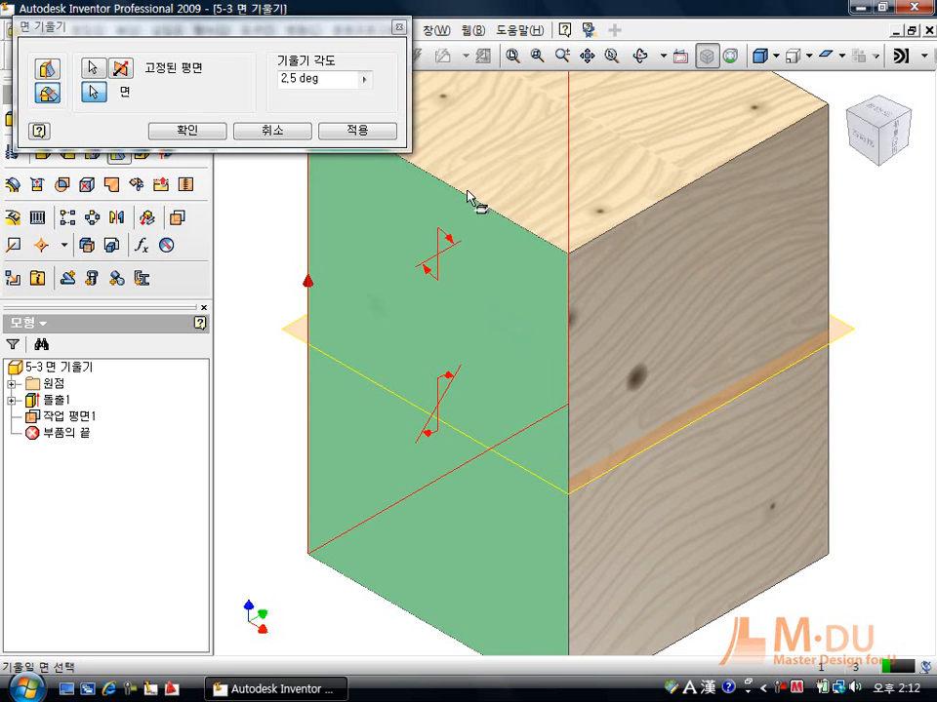
scroll(468, 198, "up", 2)
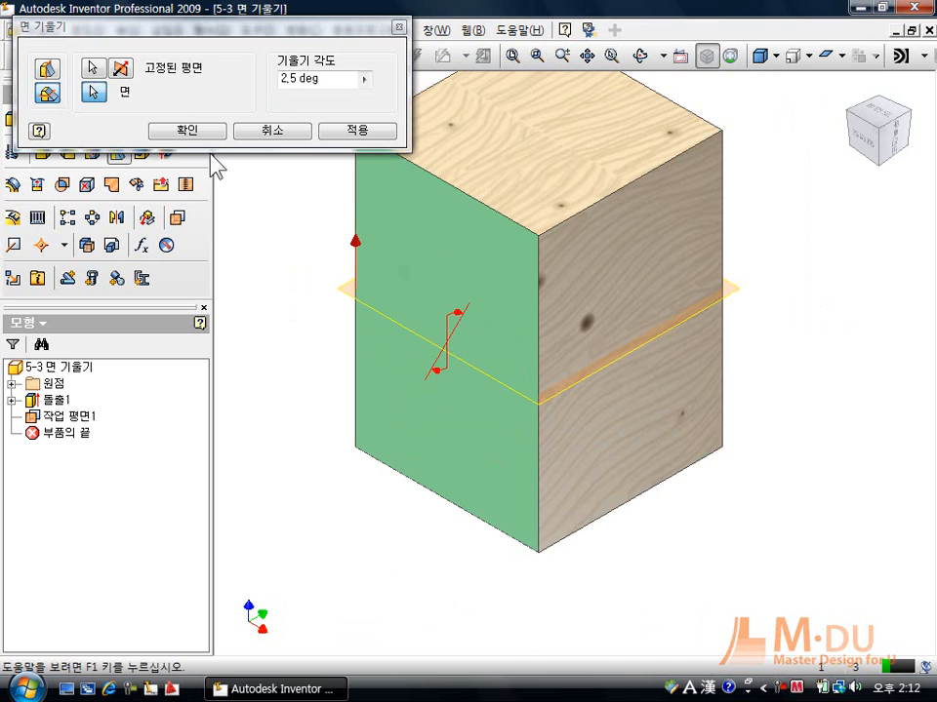
left_click(236, 92)
type("5")
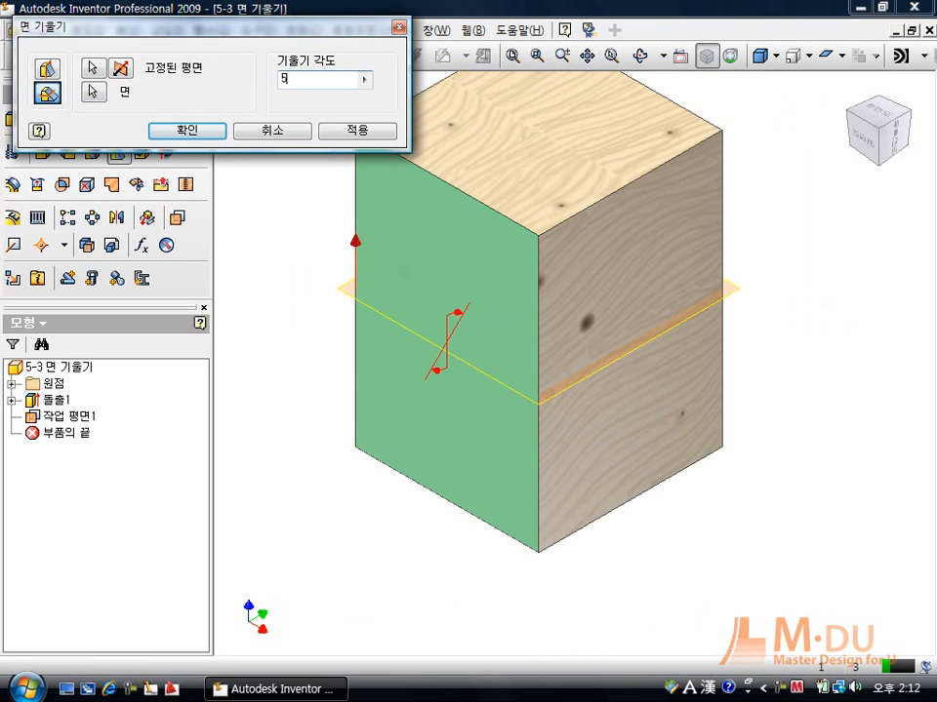
left_click(187, 130)
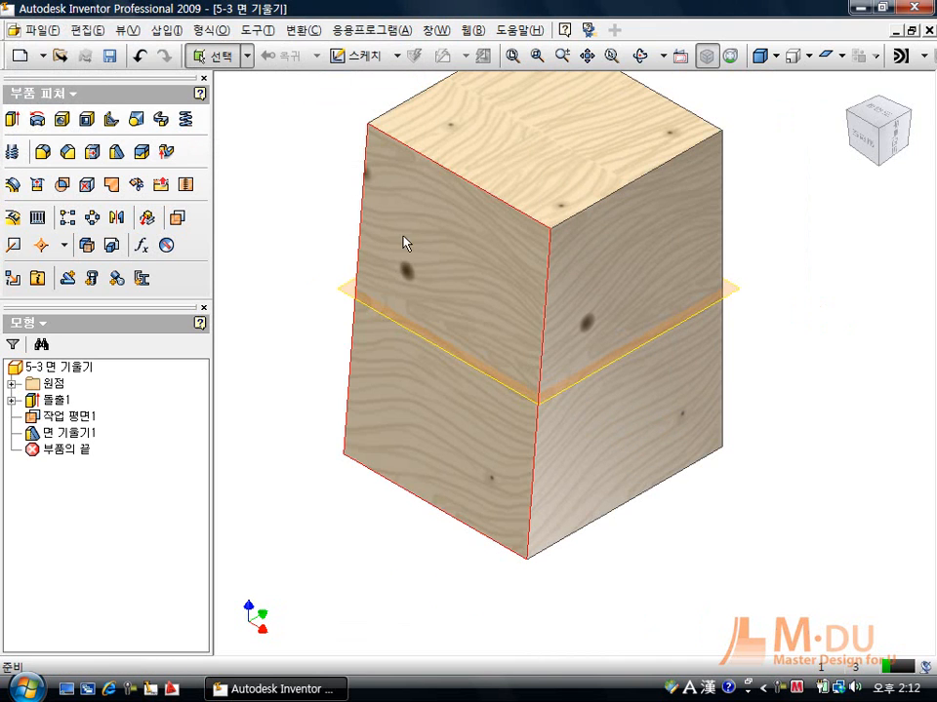
middle_click_drag(345, 189, 373, 256)
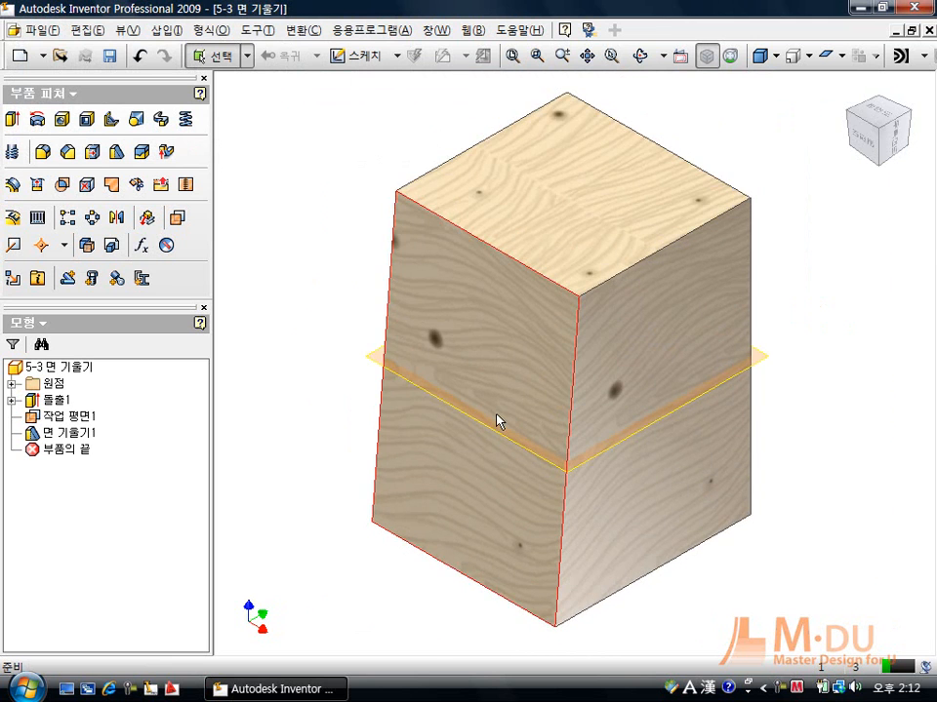
scroll(497, 410, "up", 2)
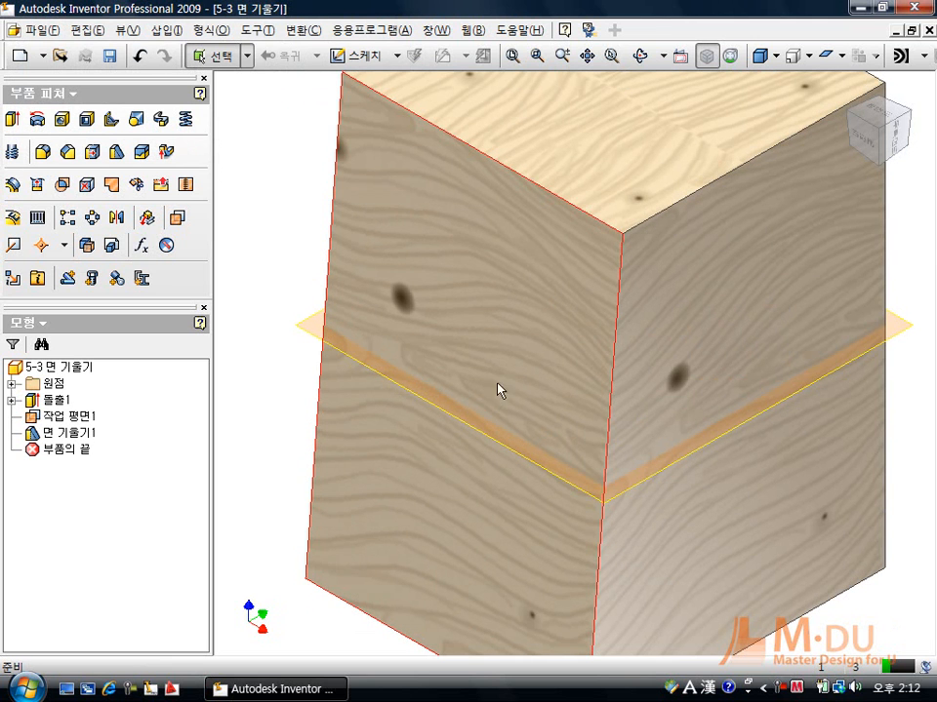
Open the part file "6-1 분할" from the Ch.13 folder and examine the handset body with its slanted work plane
left_click(60, 55)
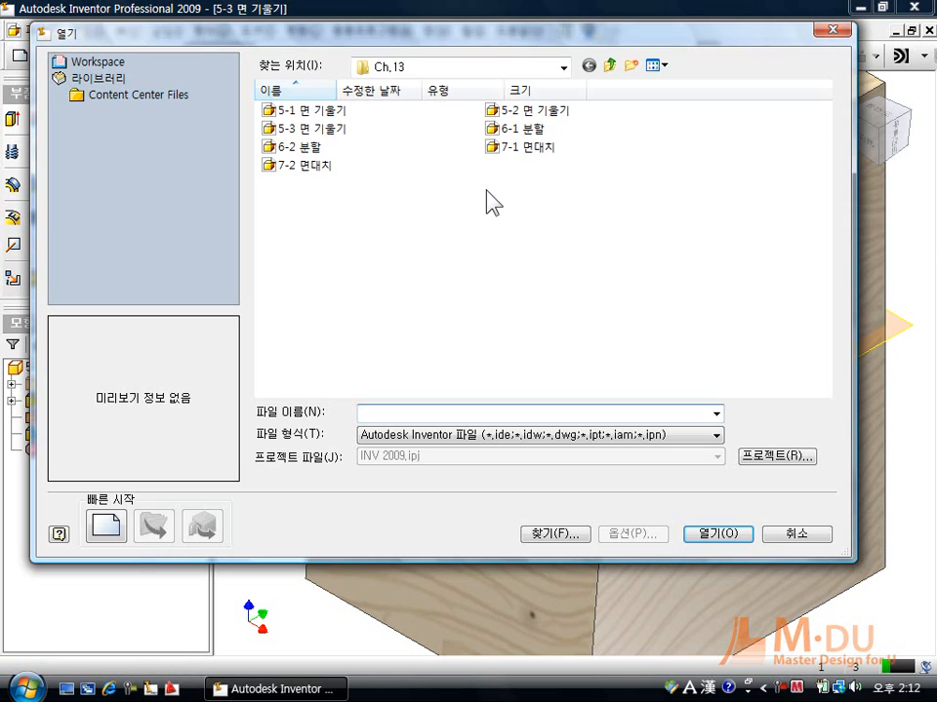
double_click(499, 130)
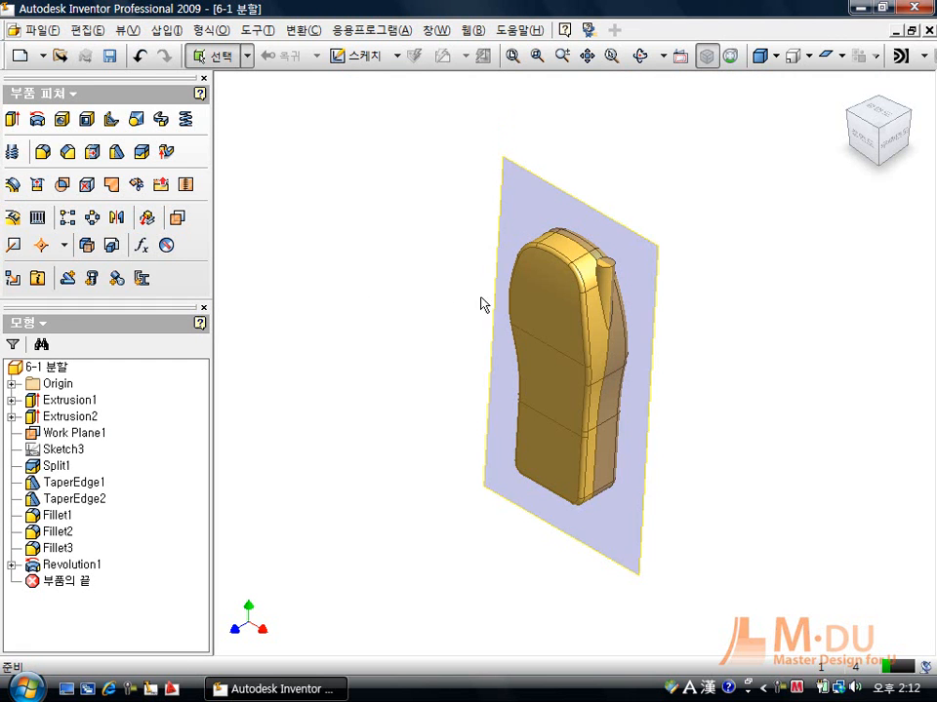
scroll(668, 400, "up", 2)
middle_click_drag(670, 397, 718, 406)
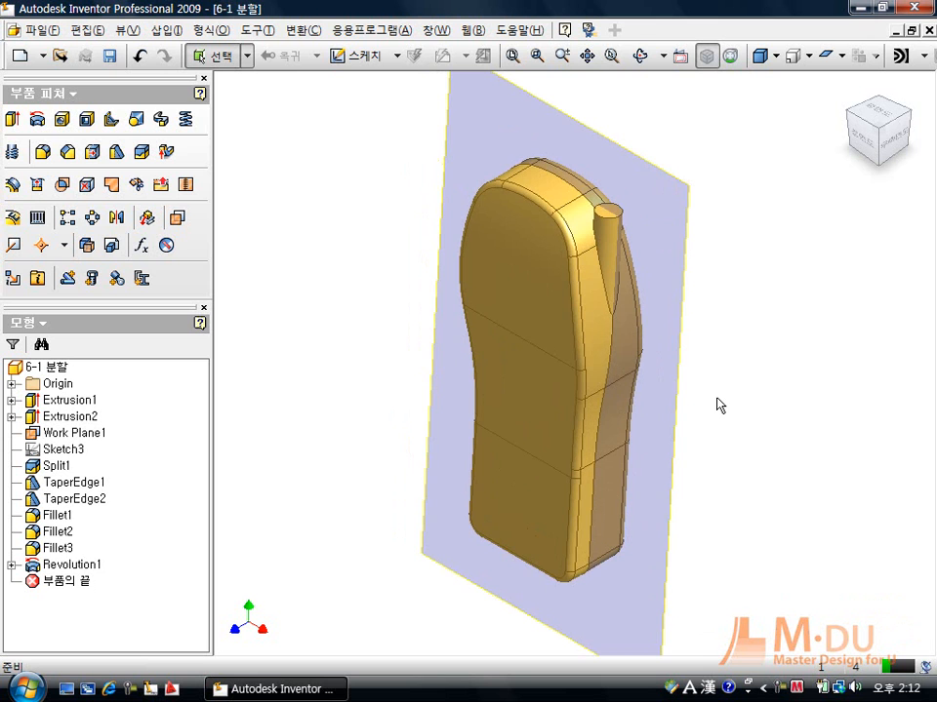
Split the handset part with Work Plane1 as the split tool, removing the half on the plane's positive Z side
left_click(142, 153)
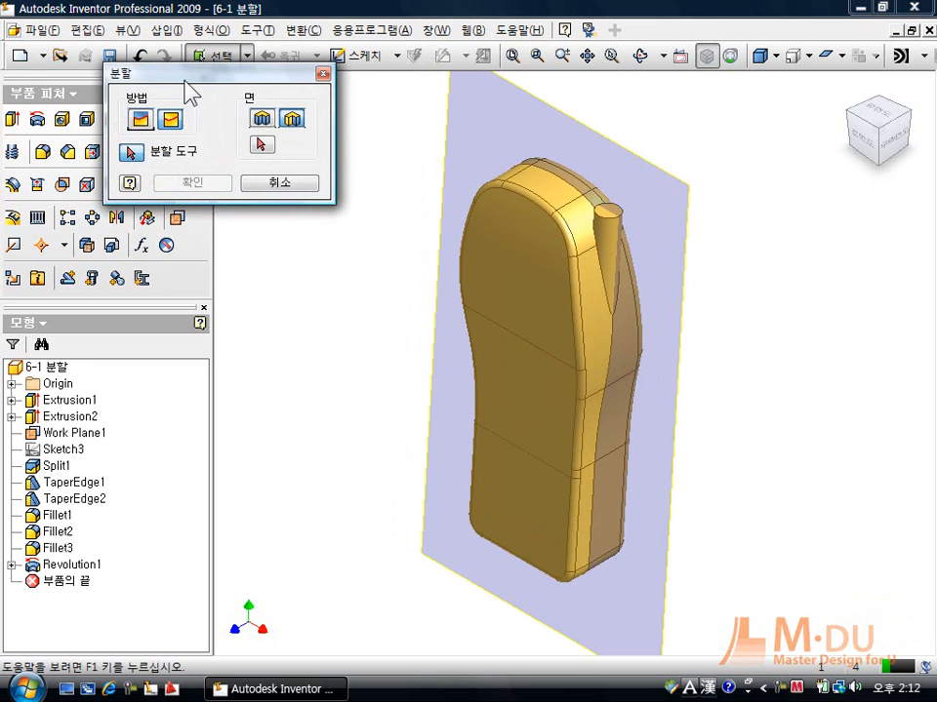
left_click_drag(188, 84, 134, 111)
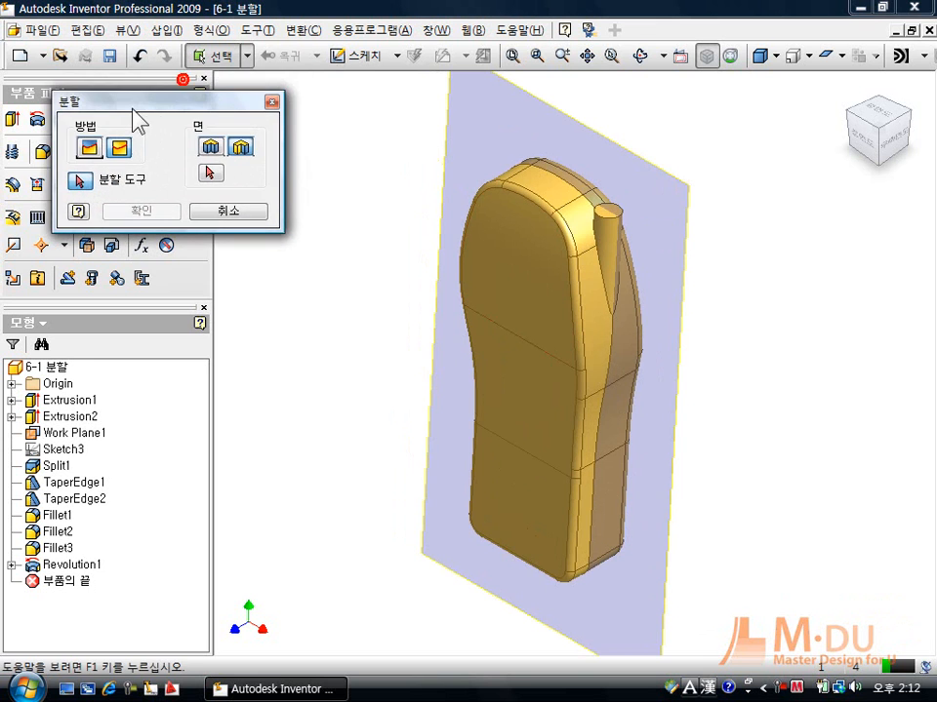
left_click(82, 181)
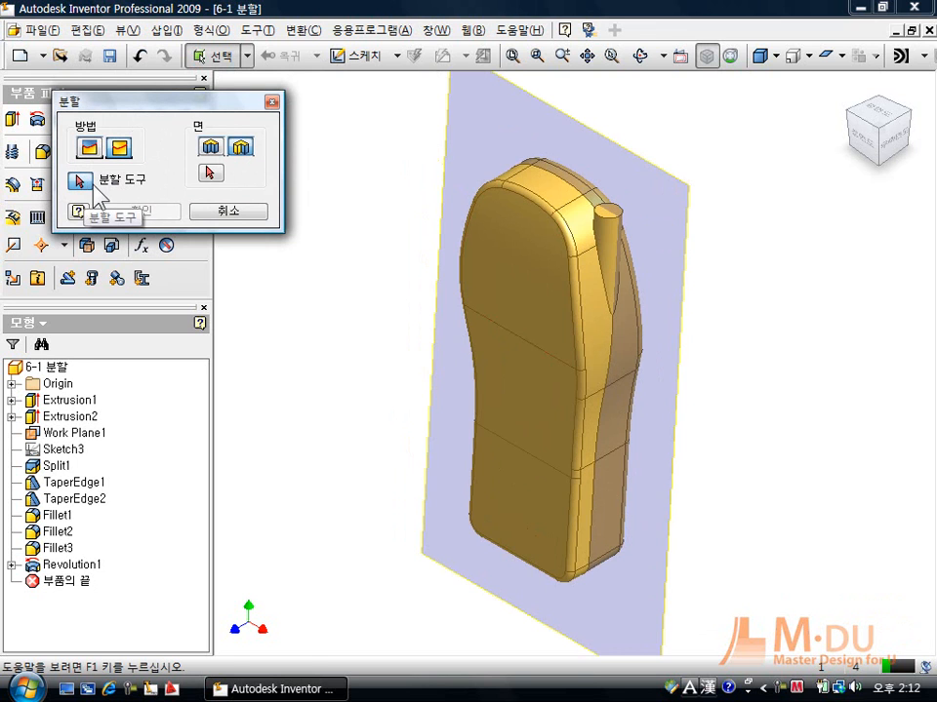
left_click(673, 178)
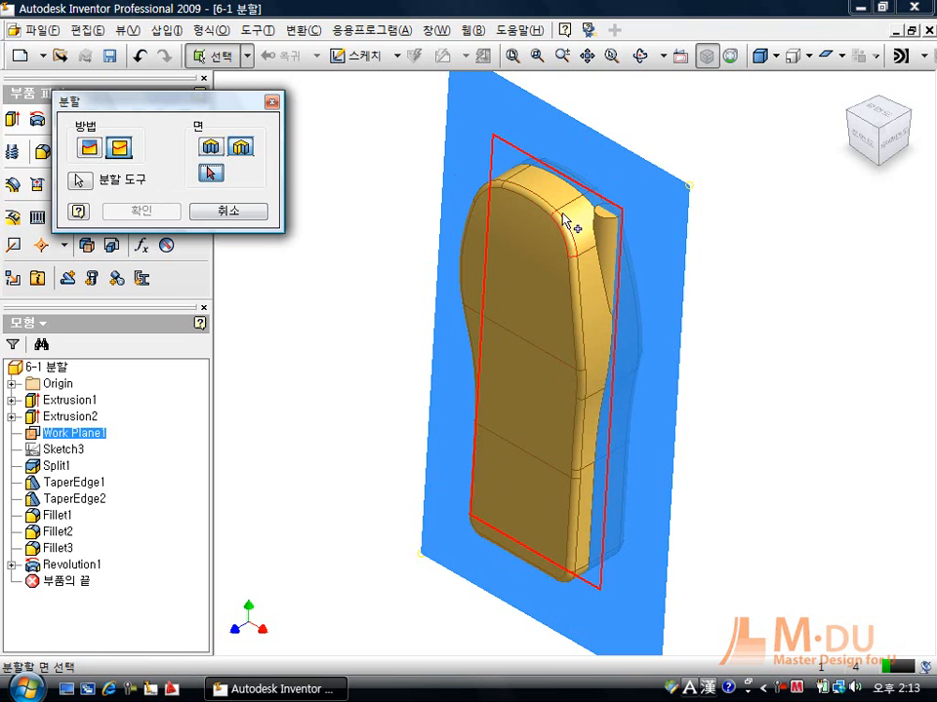
left_click(889, 141)
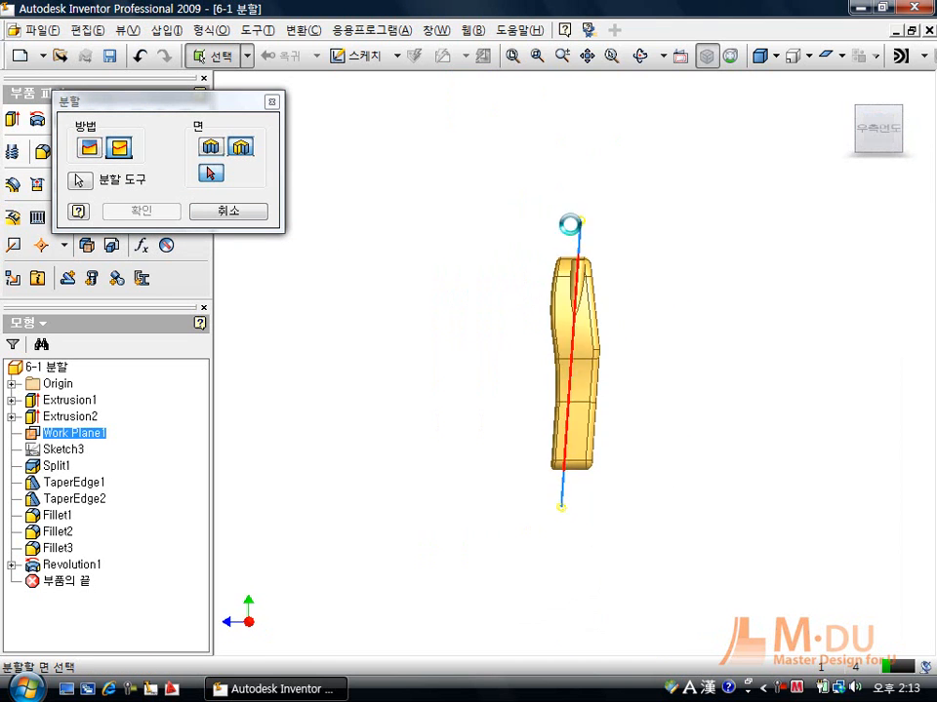
scroll(605, 380, "up", 2)
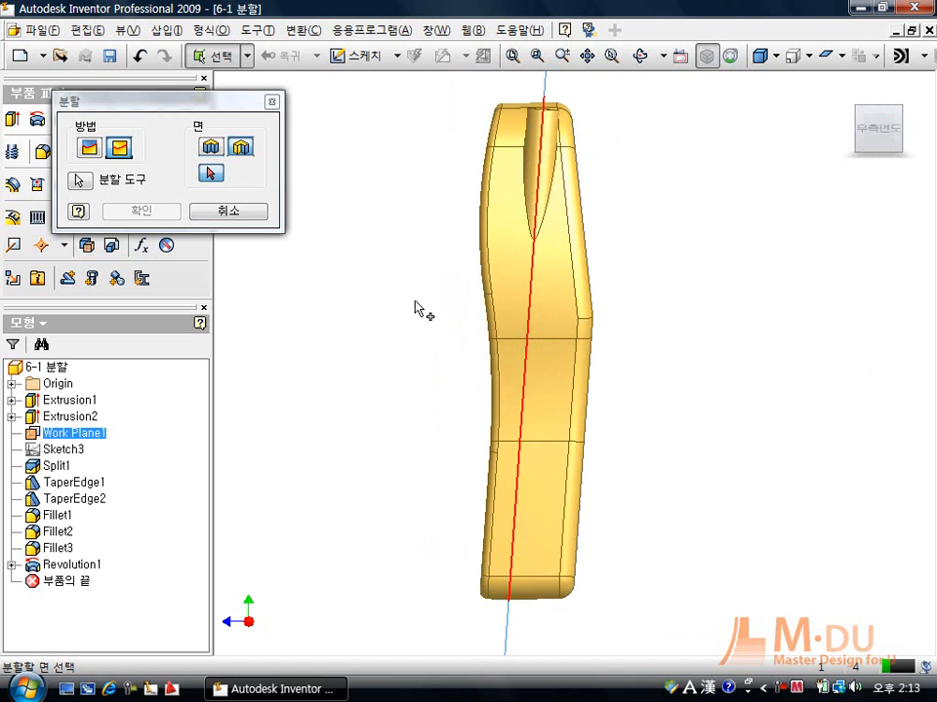
left_click(89, 146)
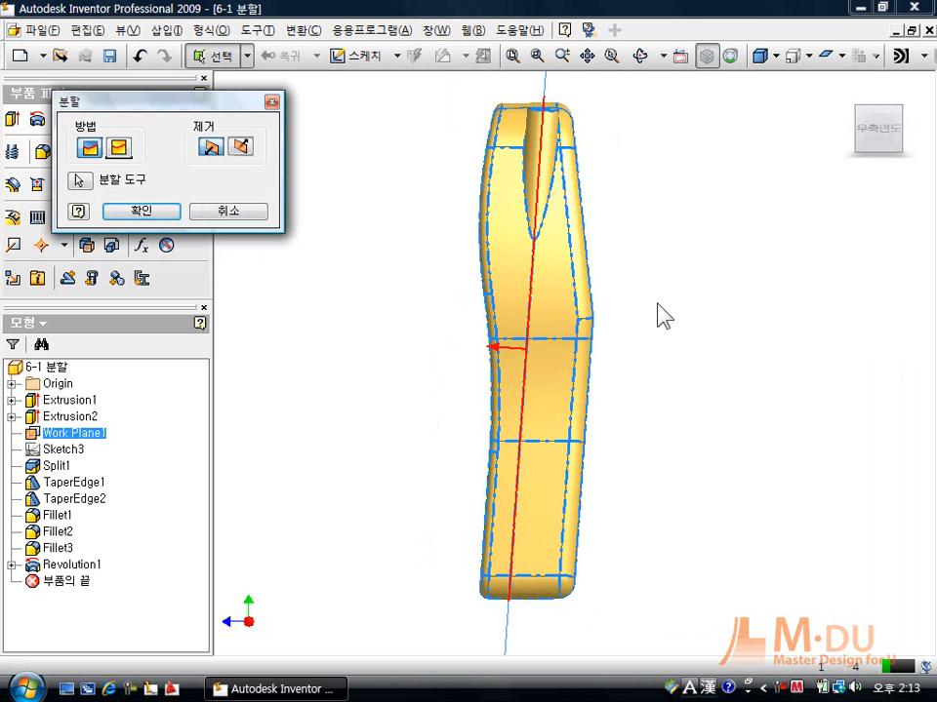
left_click(240, 147)
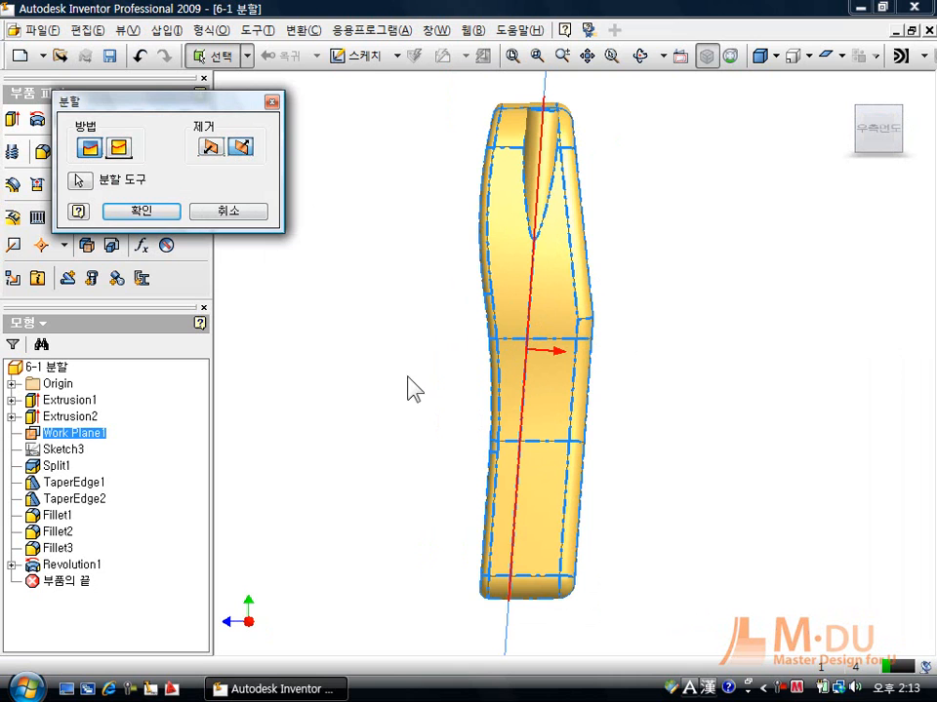
left_click(211, 148)
left_click(151, 213)
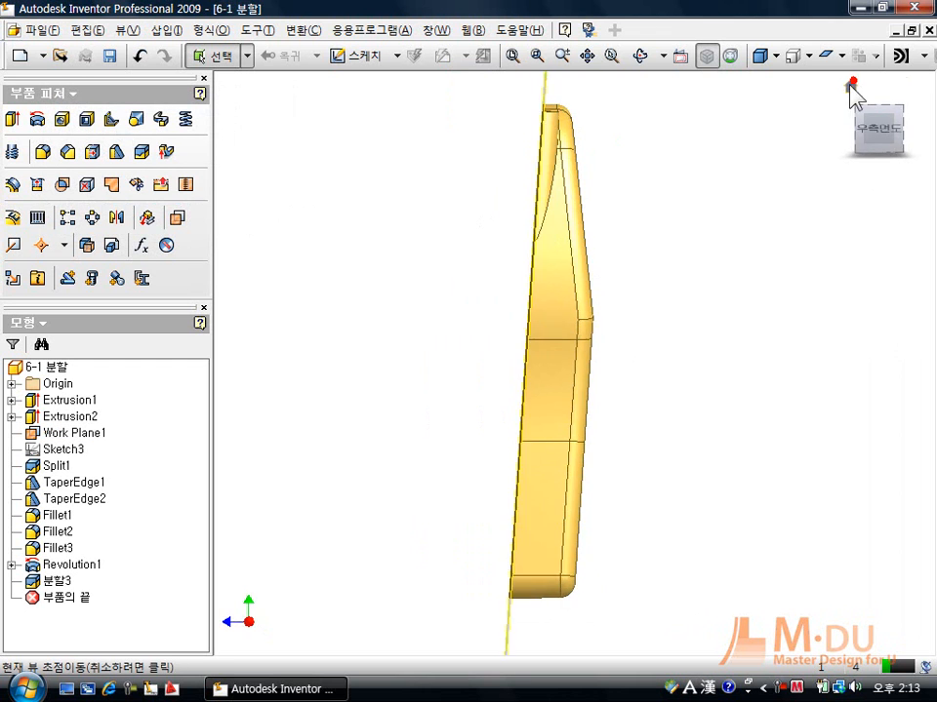
left_click(852, 88)
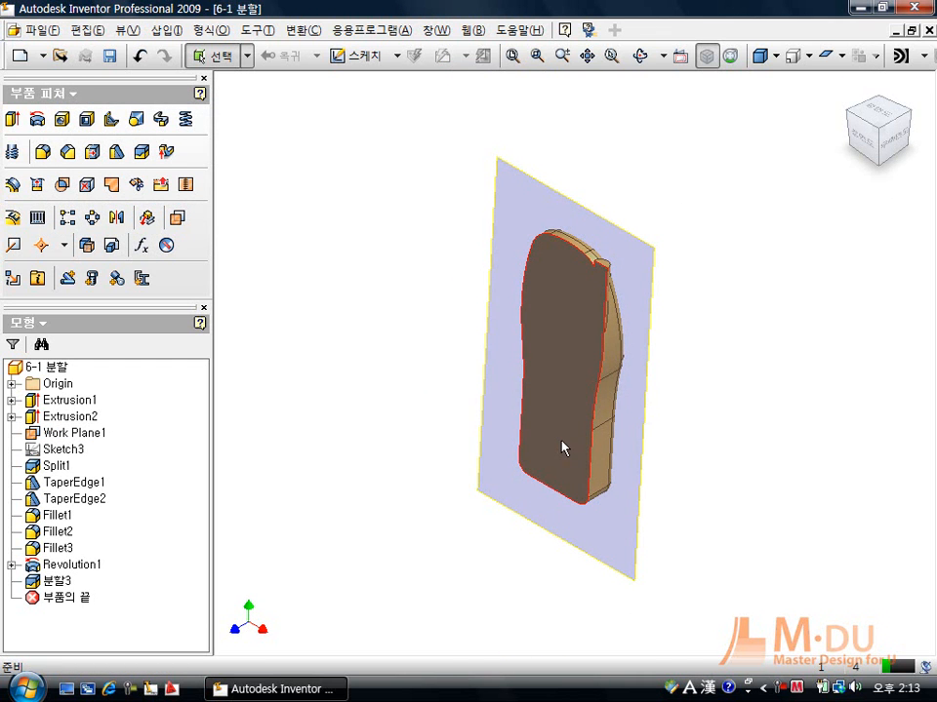
Open the part file "6-2 분할" from the Ch.13 folder and examine its rounded side profile and flat square face
left_click(60, 55)
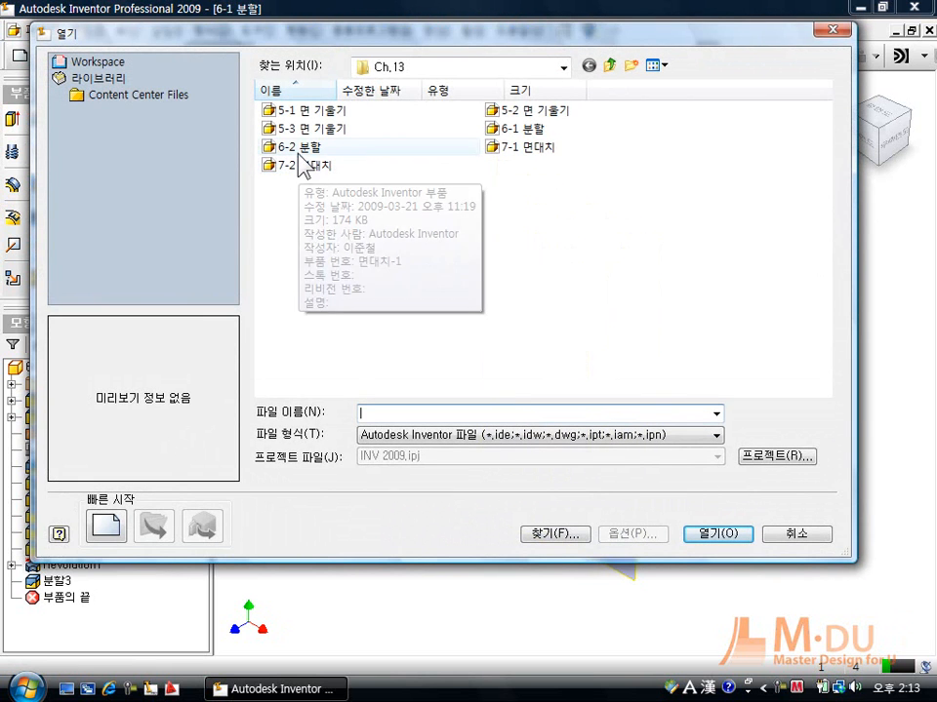
double_click(297, 150)
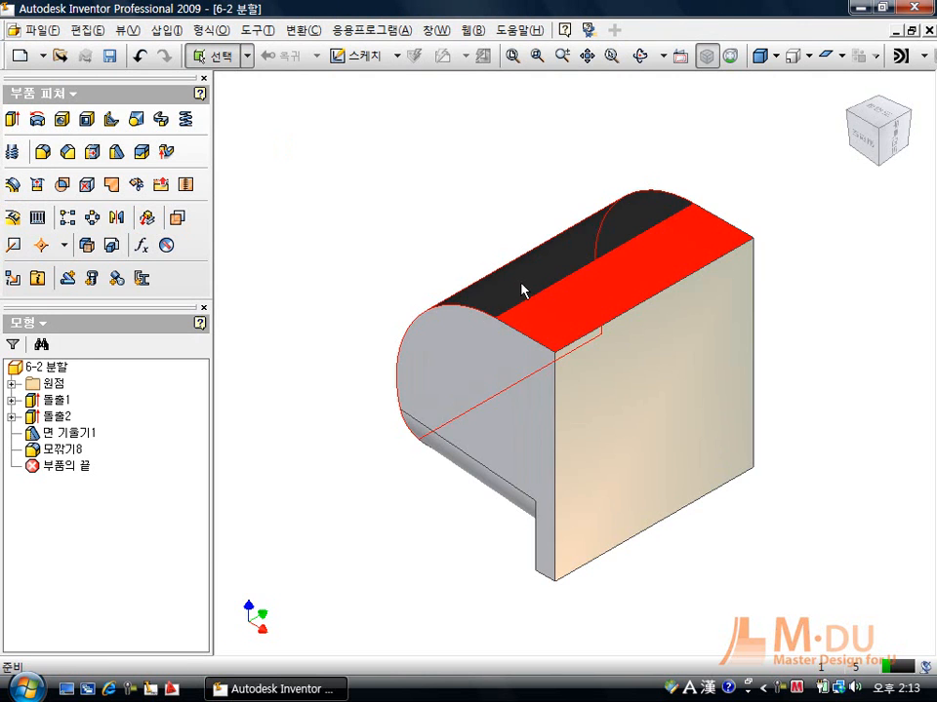
scroll(663, 516, "up", 2)
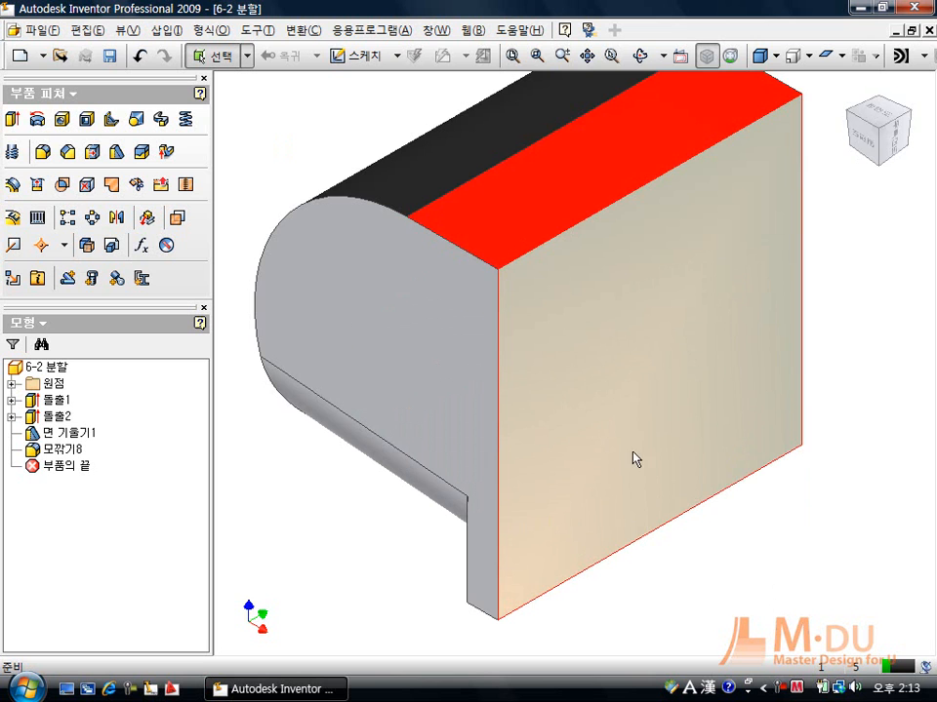
left_click(859, 138)
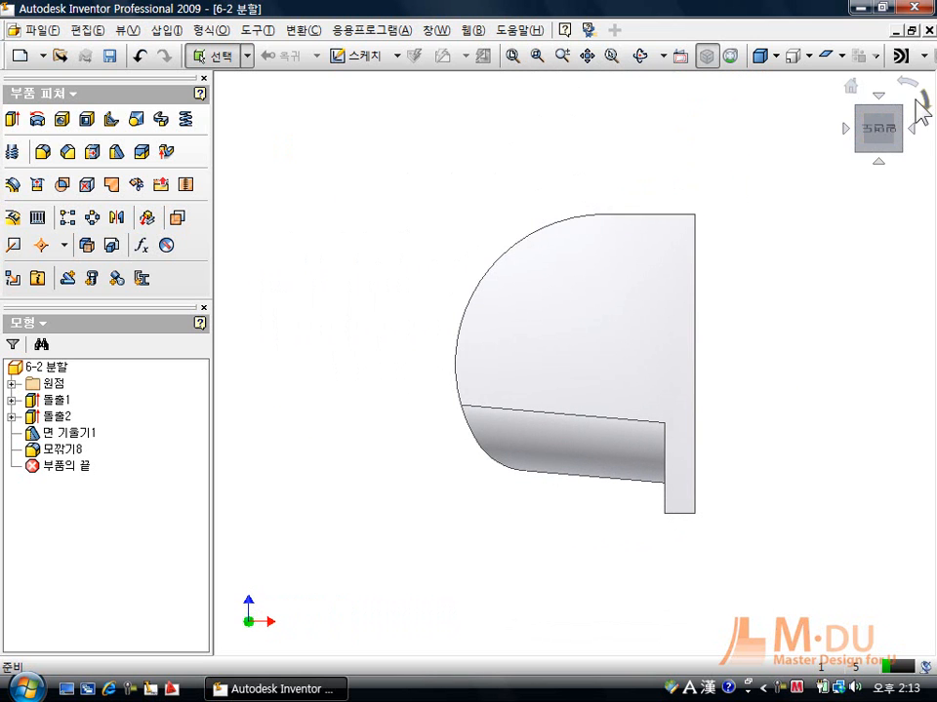
left_click(900, 110)
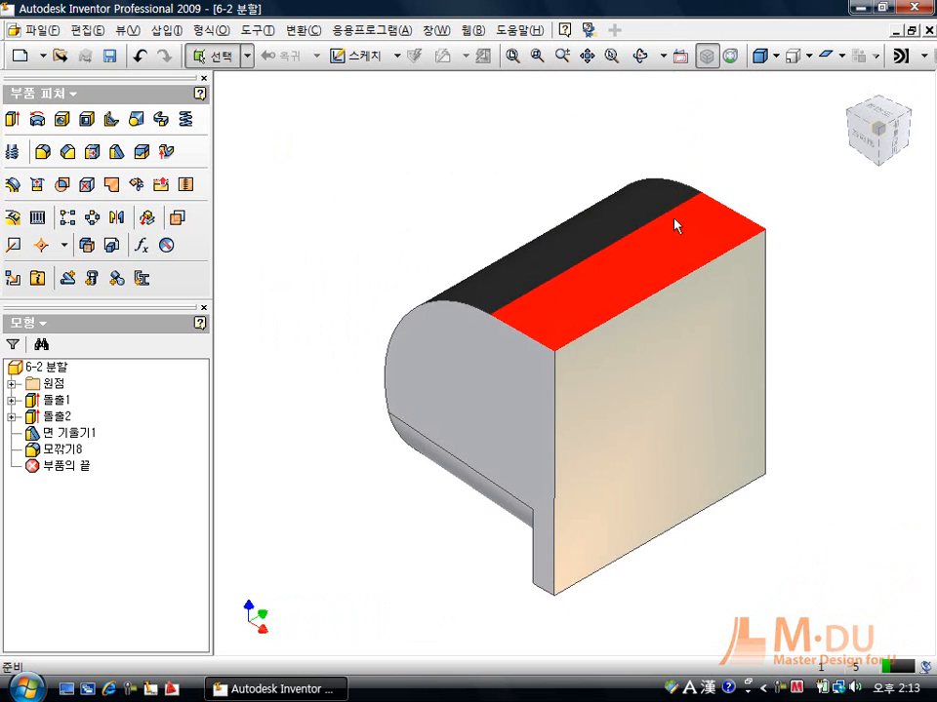
scroll(644, 422, "up", 2)
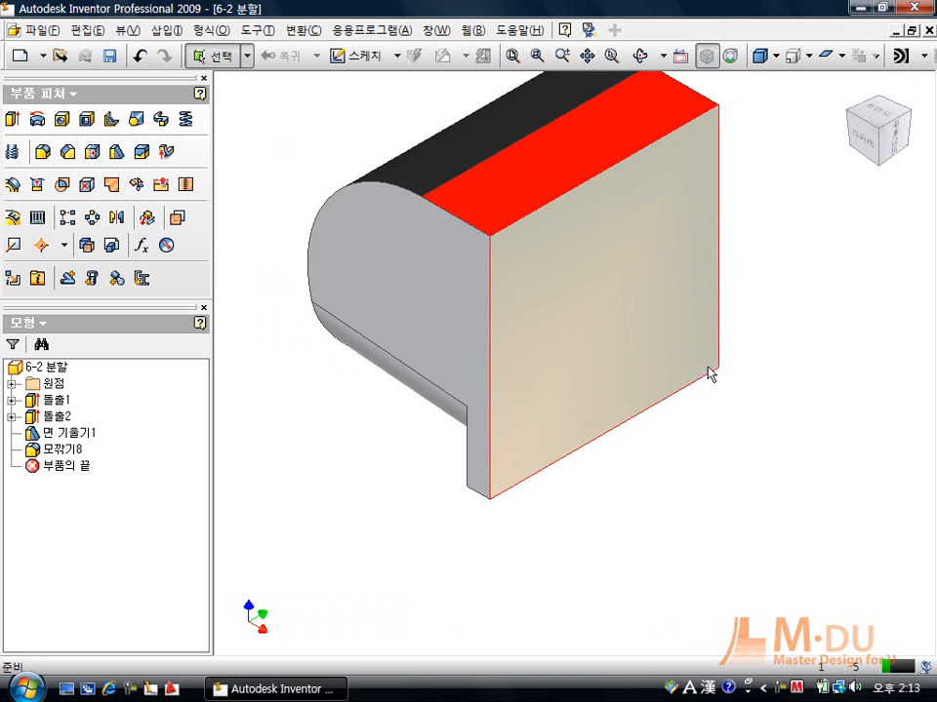
Start a sketch on the flat square face and draw a horizontal line about 1.8 mm above its lower edge
left_click(374, 62)
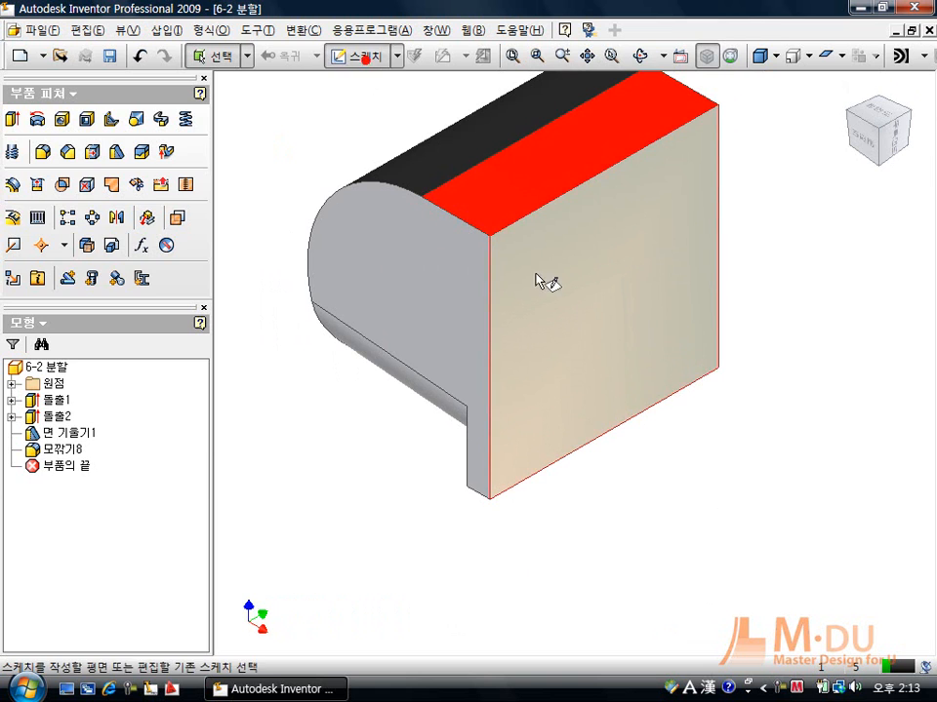
left_click(549, 305)
left_click(890, 143)
left_click(17, 119)
left_click(457, 457)
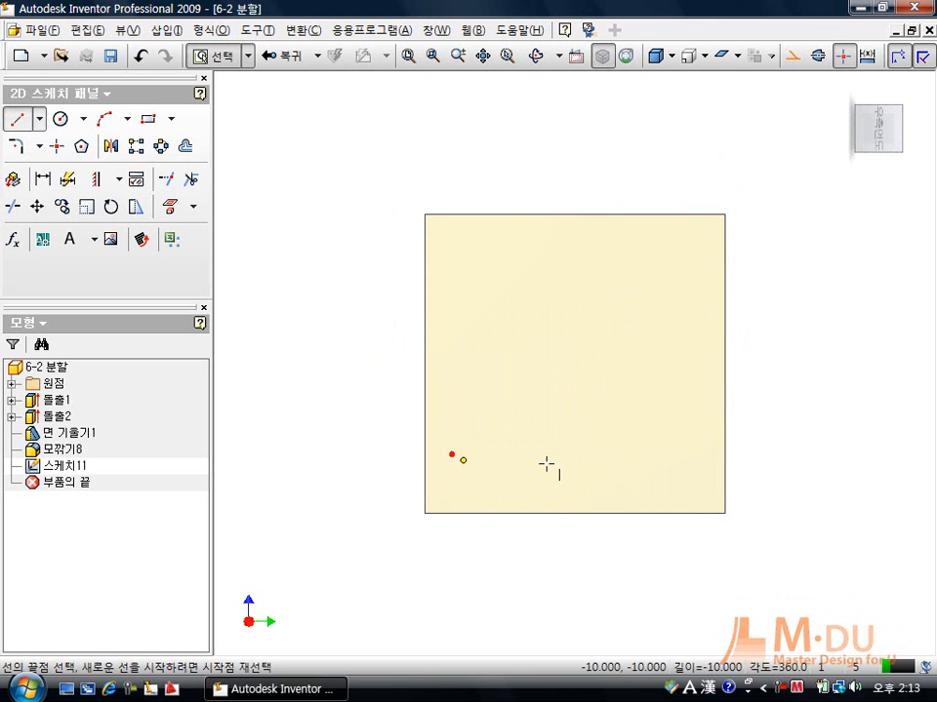
left_click(690, 460)
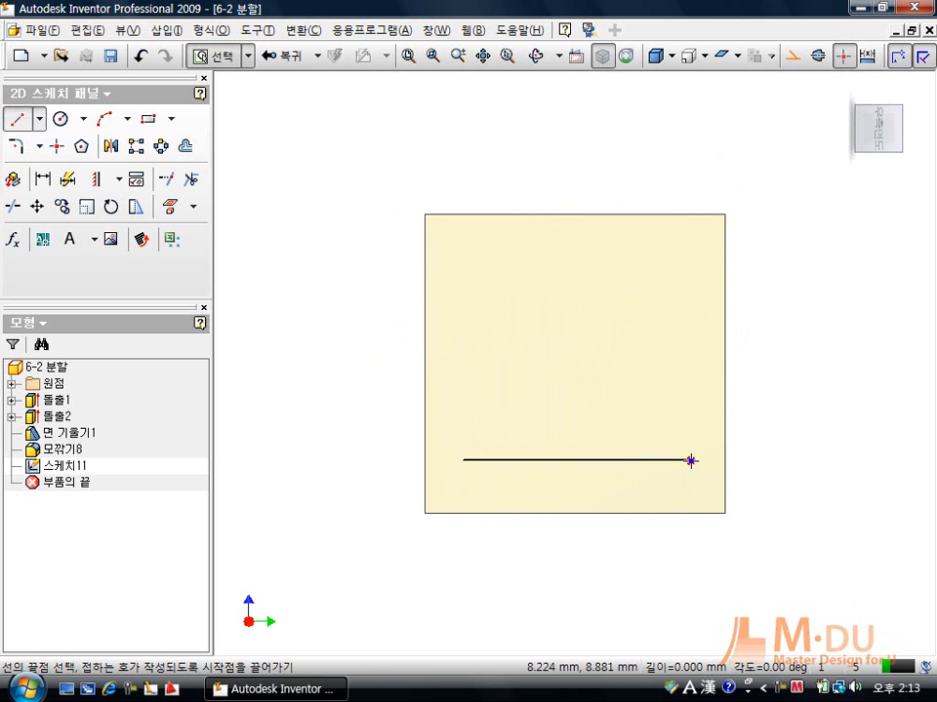
right_click(690, 460)
left_click(737, 230)
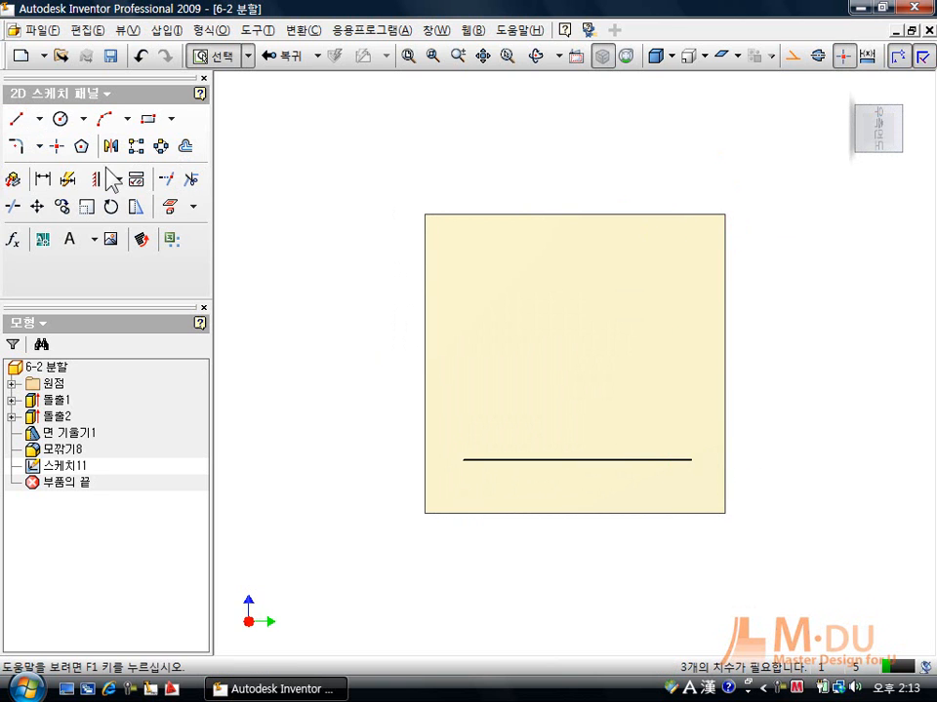
Dimension the line 2 mm above the face's lower edge and finish the sketch
left_click(43, 180)
left_click(516, 512)
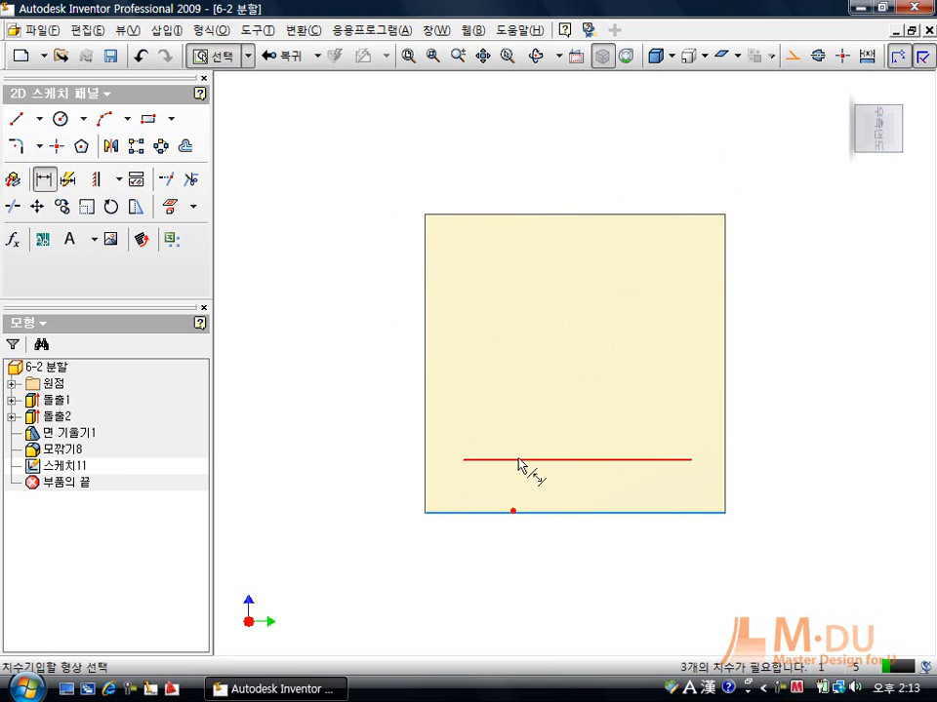
left_click(502, 459)
left_click(360, 493)
type("3")
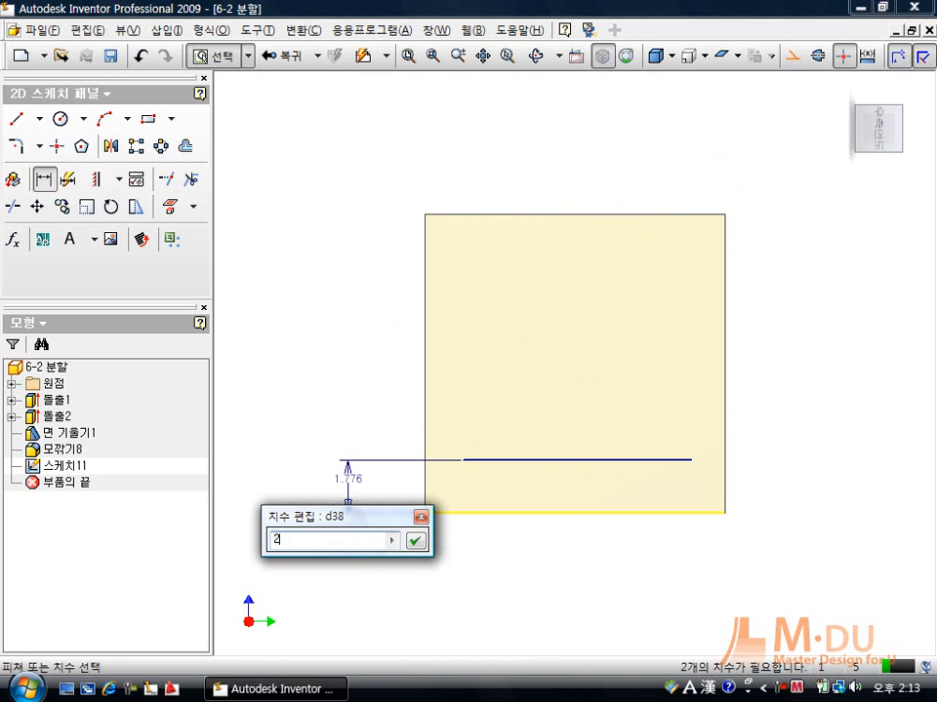
key("Return")
left_click(856, 86)
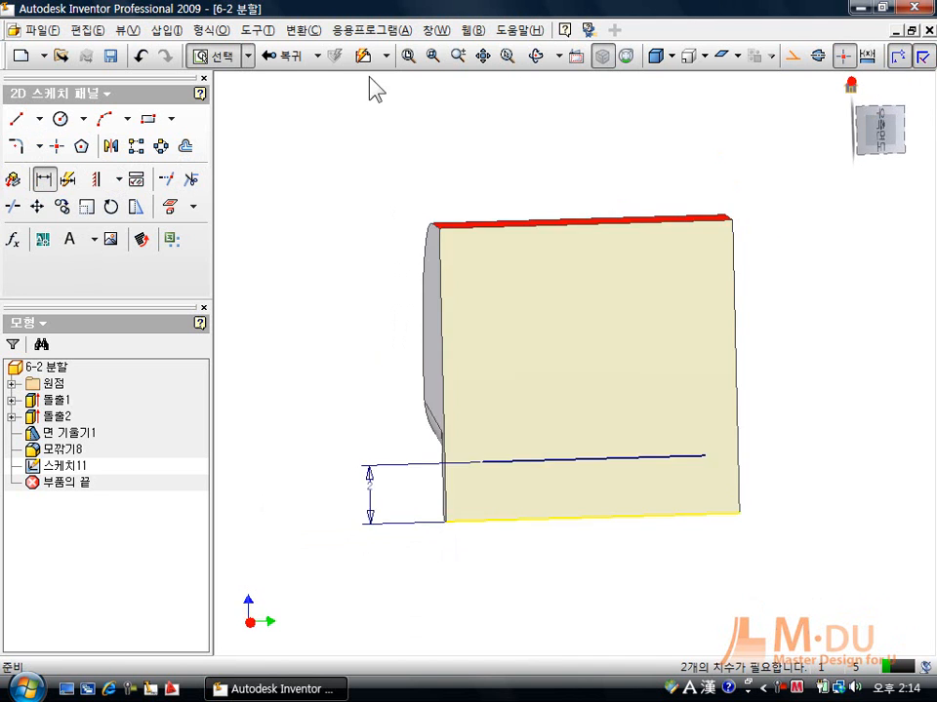
left_click(289, 57)
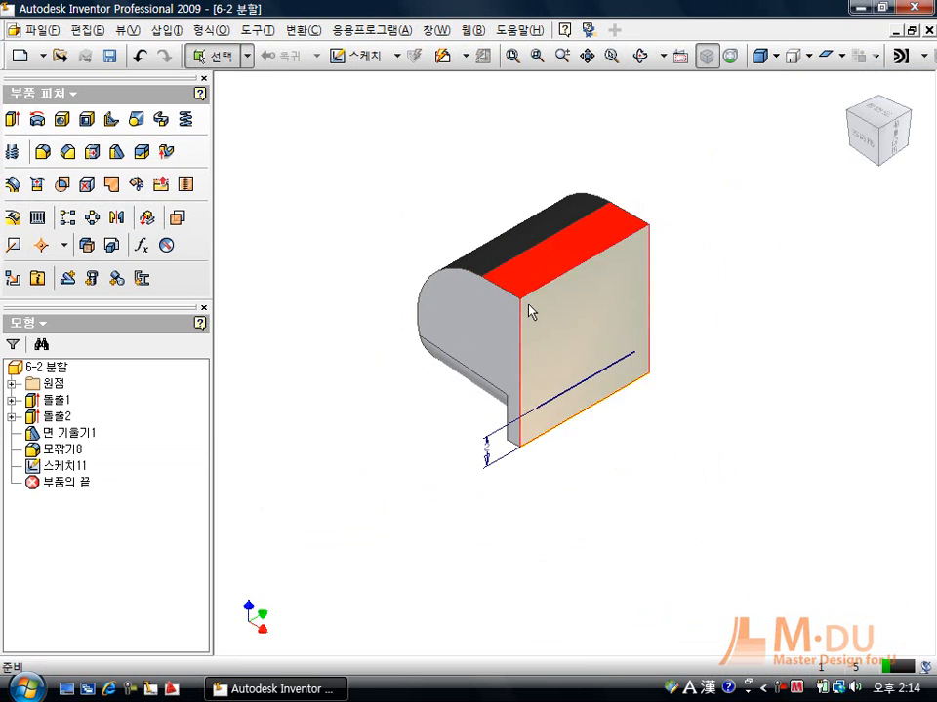
Split only the flat square face with the Split command's face method, using the sketched line as the split tool
left_click(141, 153)
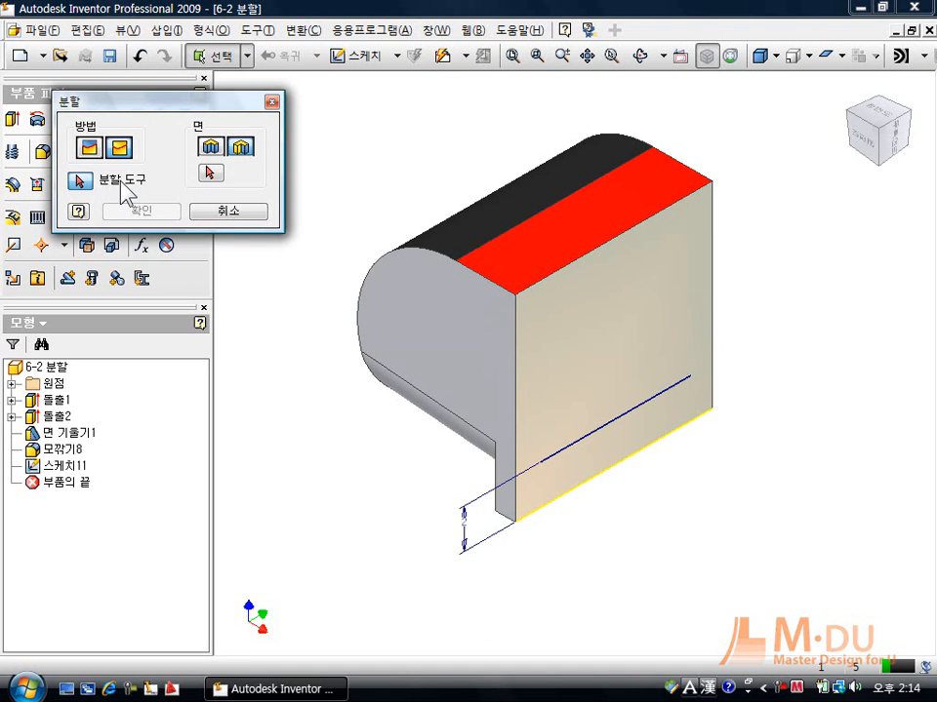
left_click(614, 433)
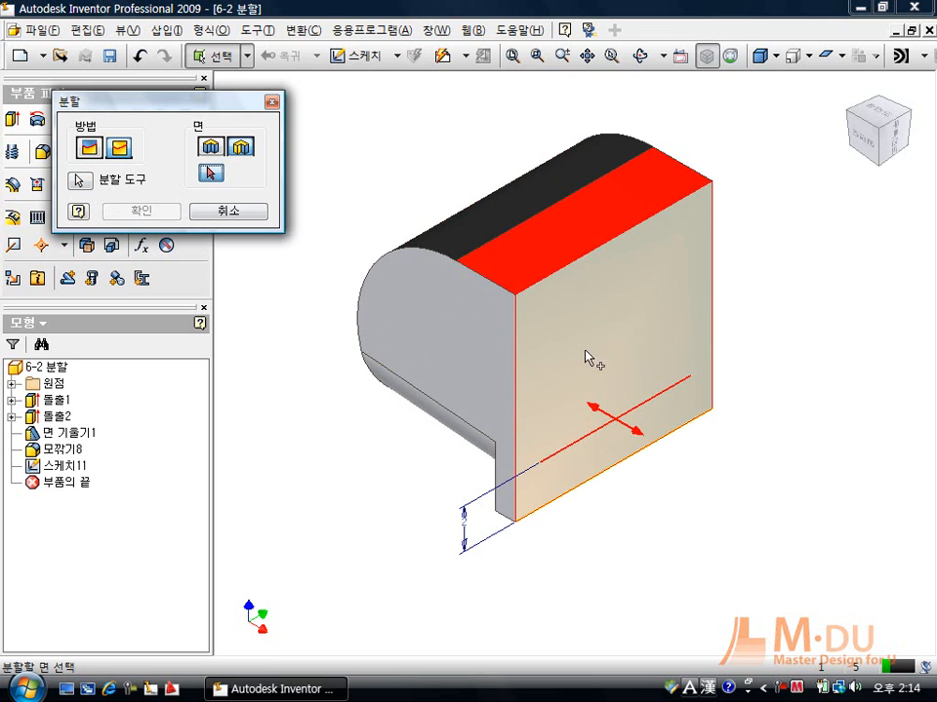
left_click(90, 149)
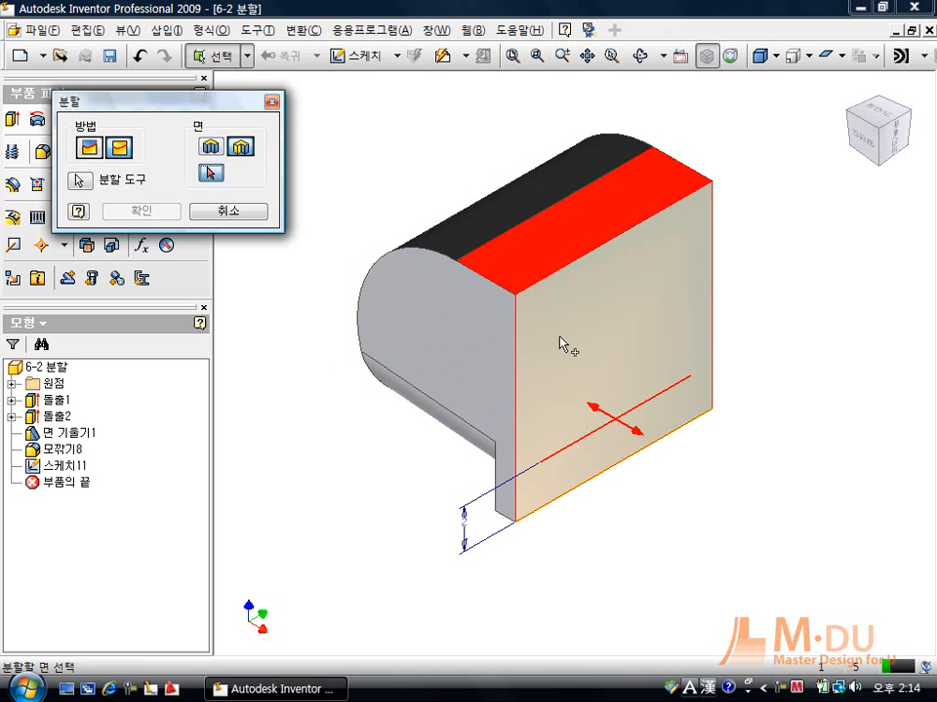
left_click(602, 349)
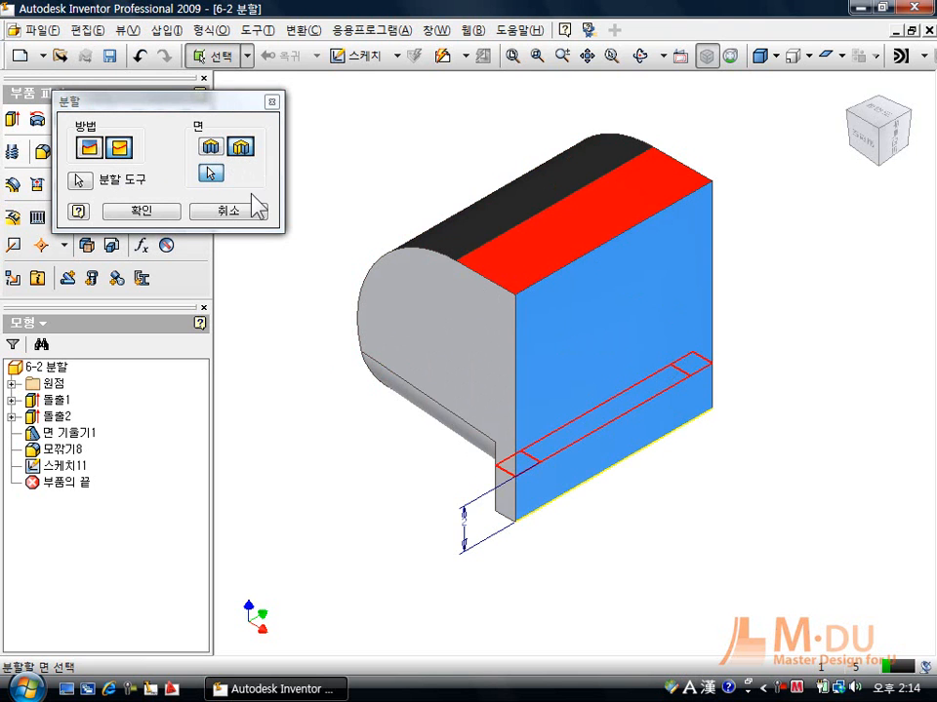
left_click(149, 211)
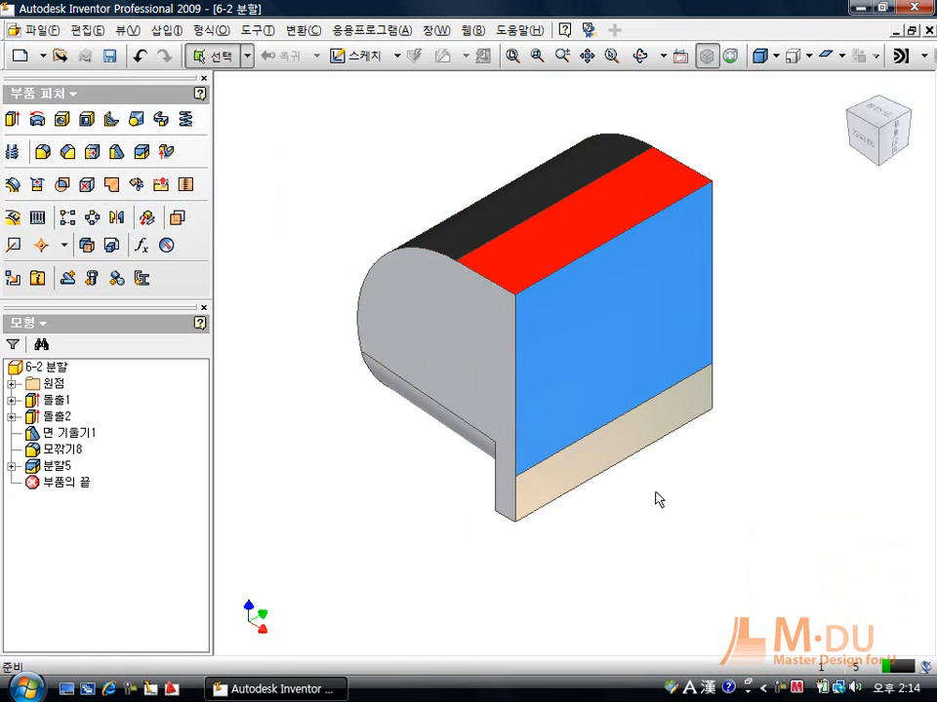
Draft the upper portion of the split face, with the red top face as pull direction and its shared top edge fixed
scroll(621, 489, "up", 3)
middle_click_drag(614, 374, 611, 414)
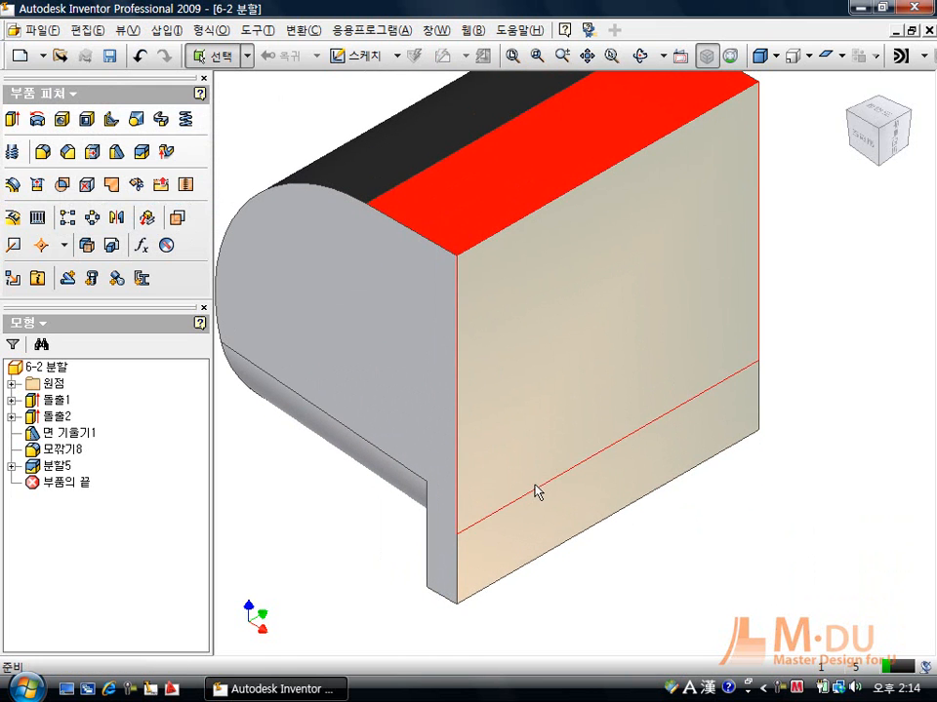
left_click(117, 153)
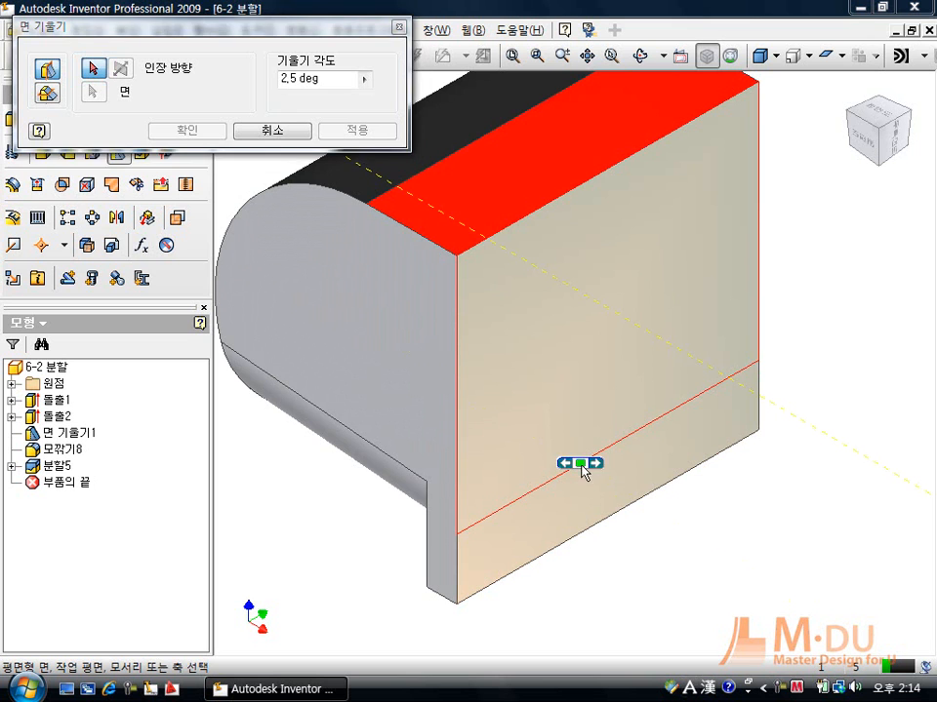
left_click(582, 127)
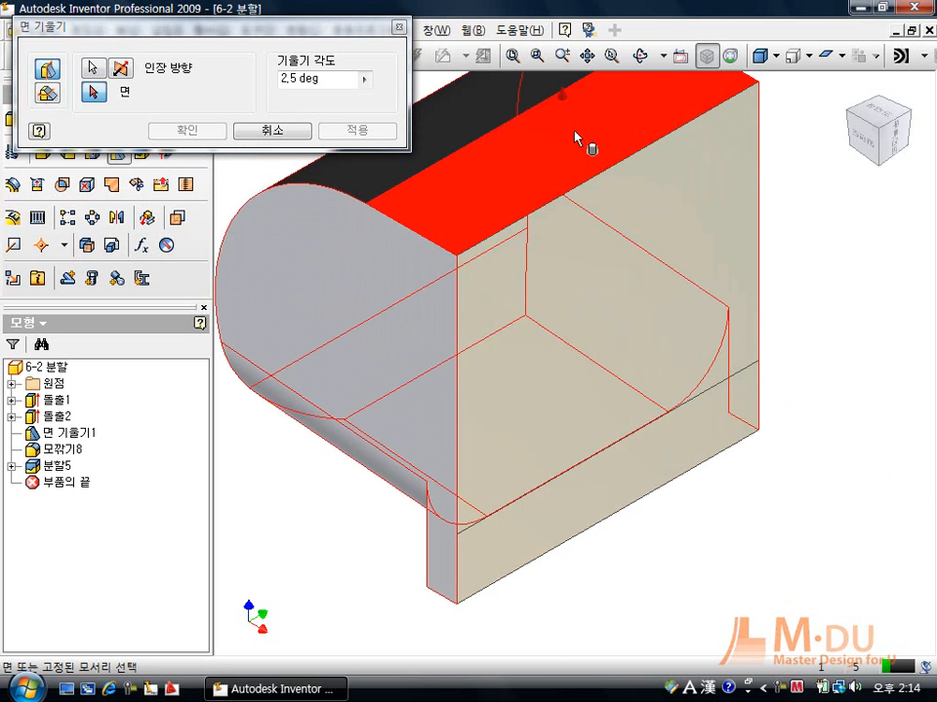
left_click(600, 176)
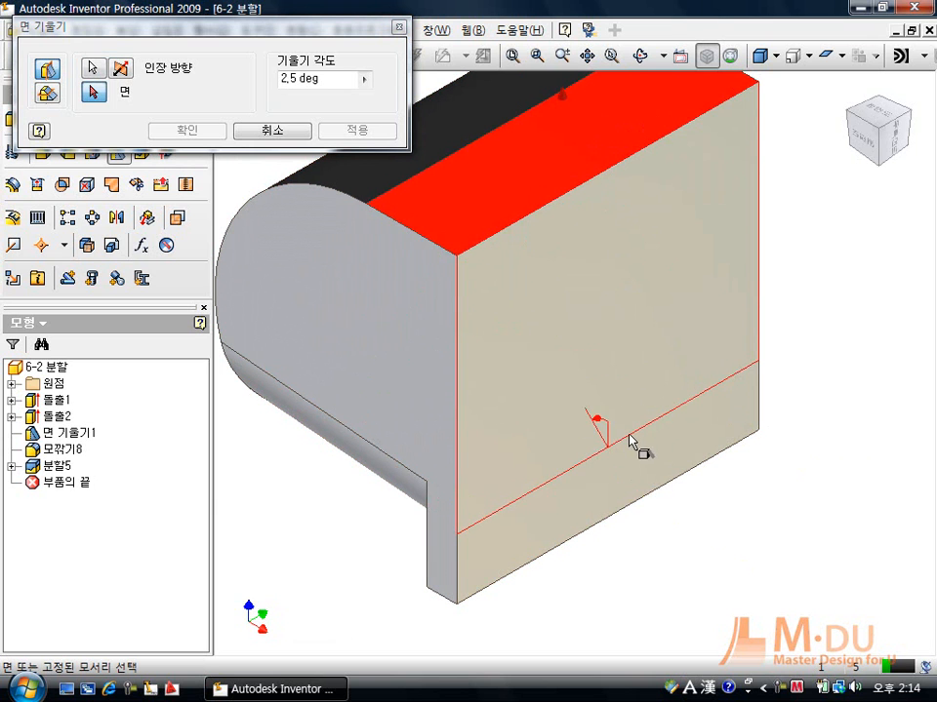
left_click(610, 179)
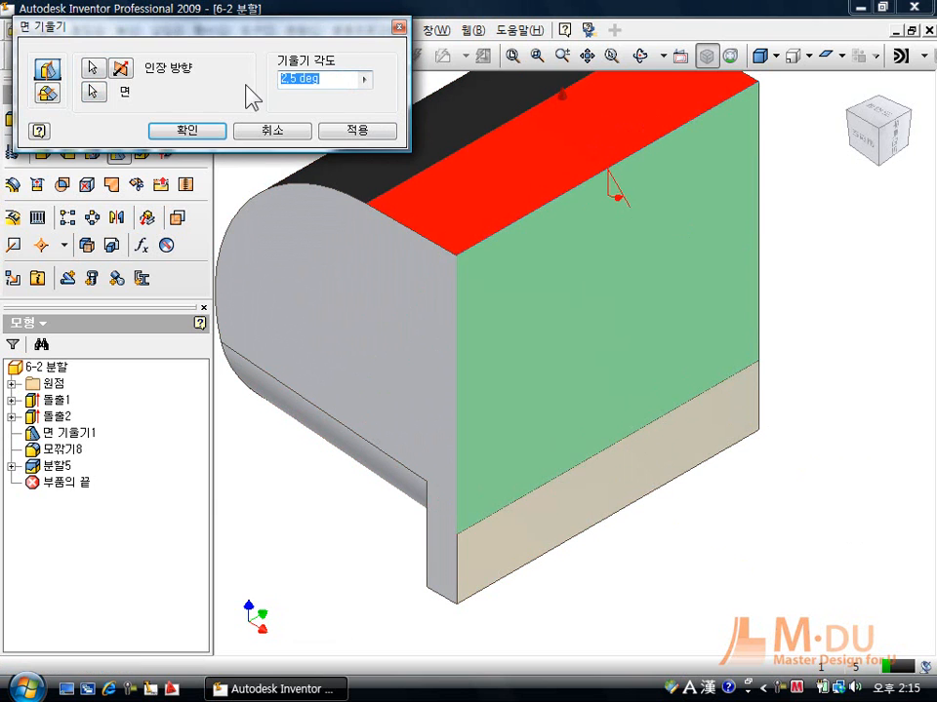
key("Return")
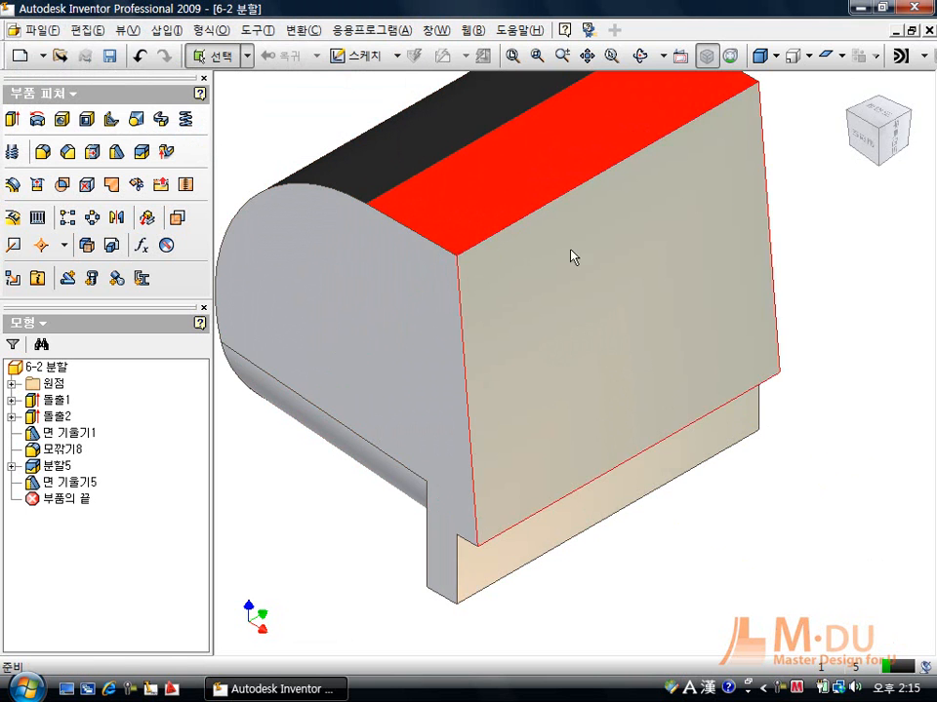
left_click(874, 122)
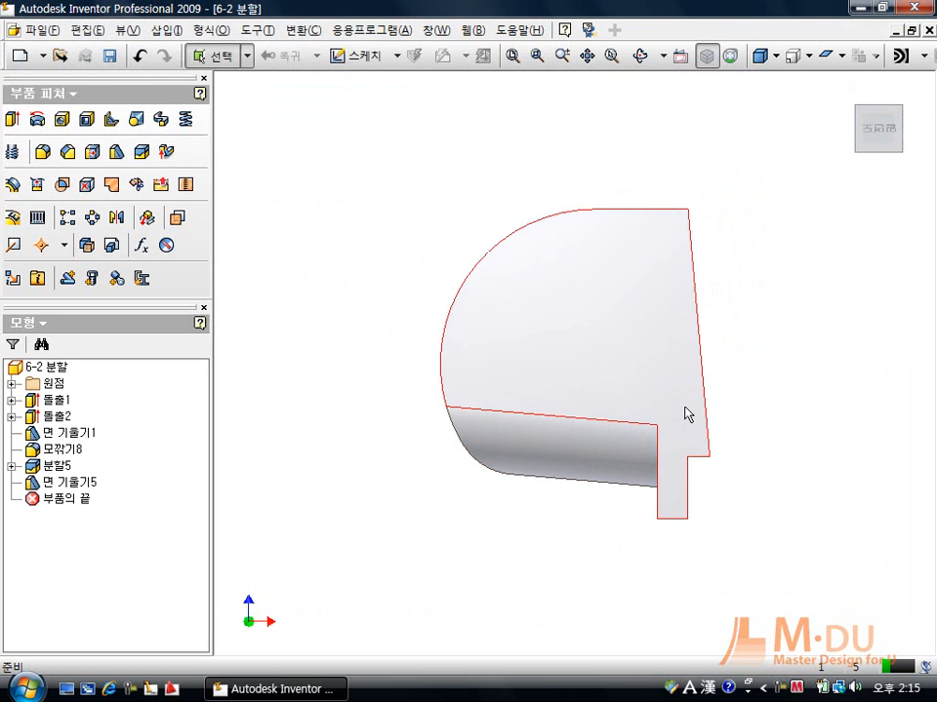
left_click(848, 89)
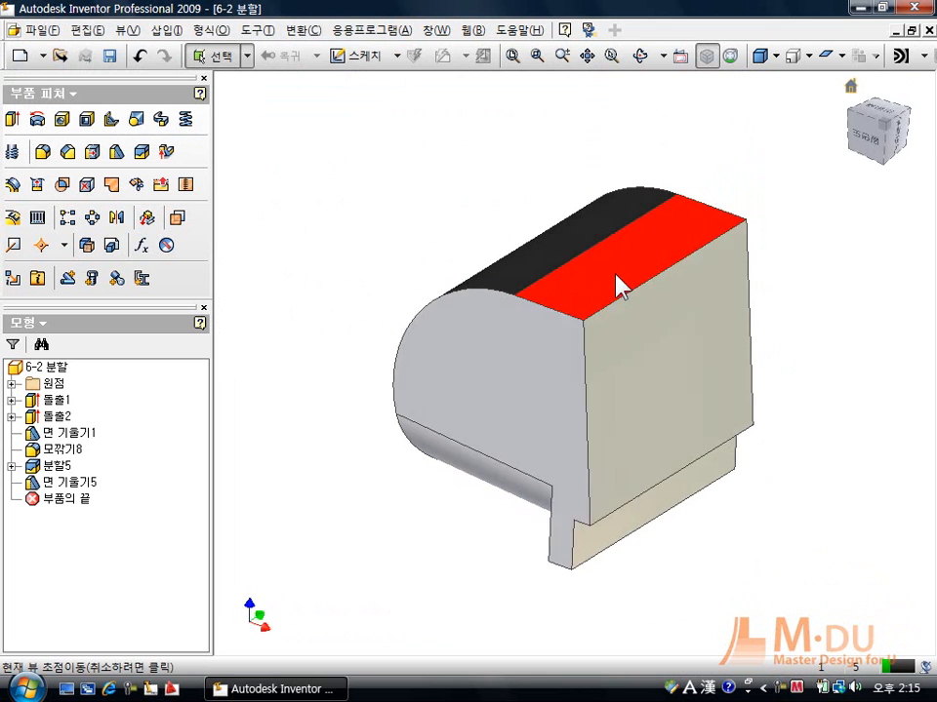
scroll(654, 357, "up", 4)
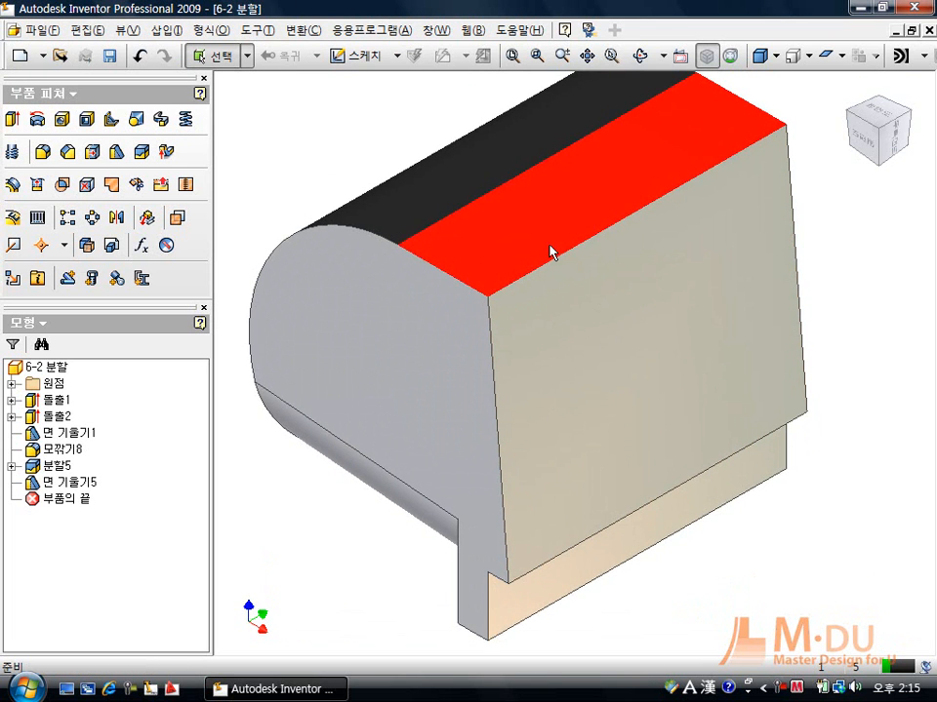
Open the part file "7-1 면대치" from the Ch.13 folder and examine the wooden block and the wavy surface above it
left_click(63, 56)
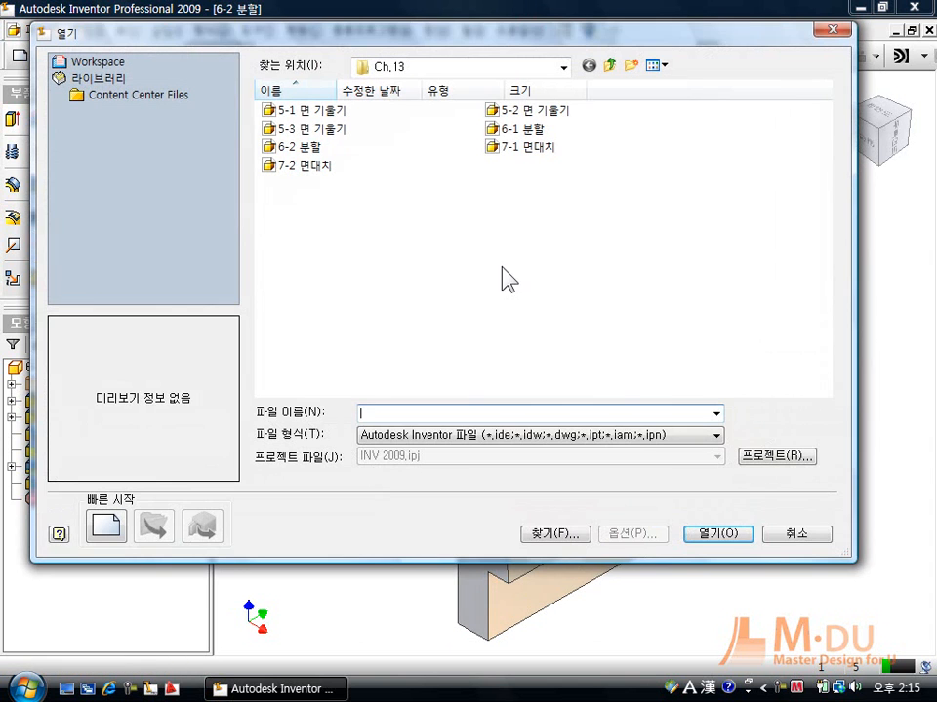
double_click(504, 149)
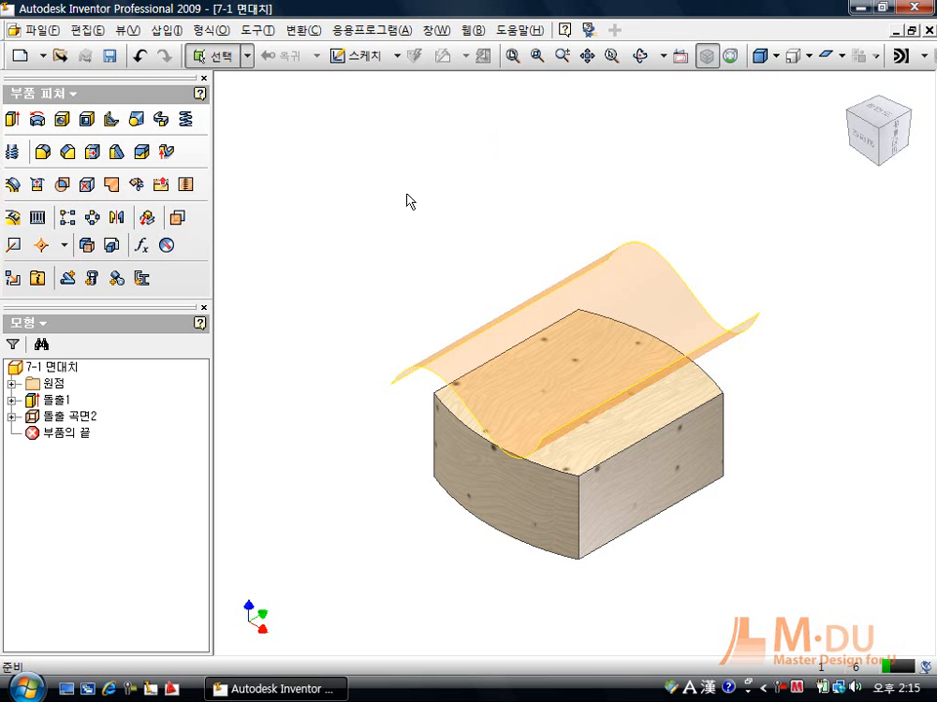
scroll(662, 509, "up", 2)
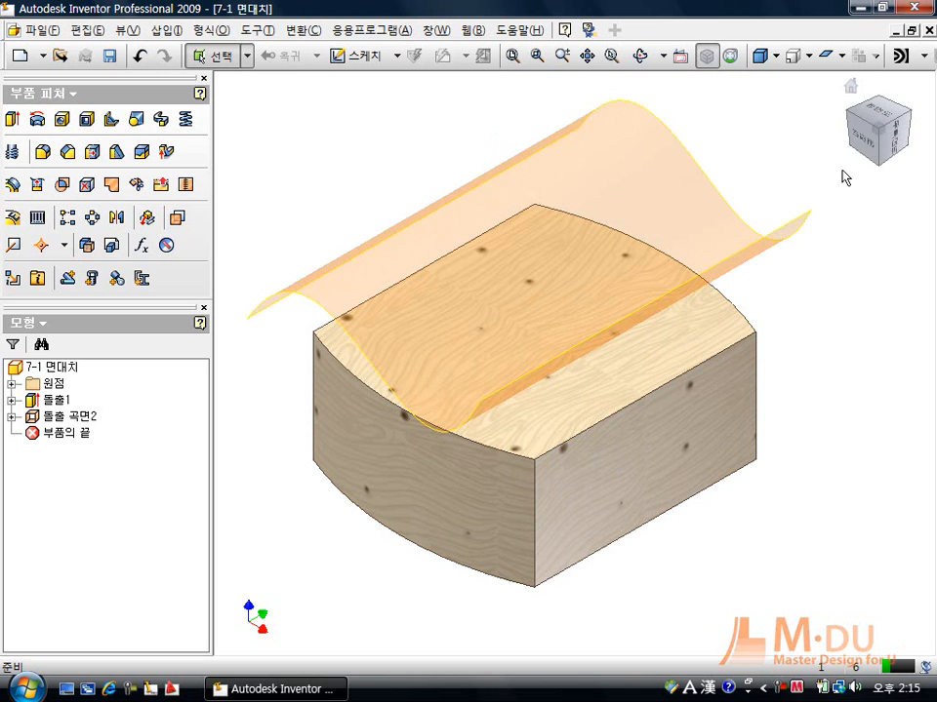
left_click(860, 139)
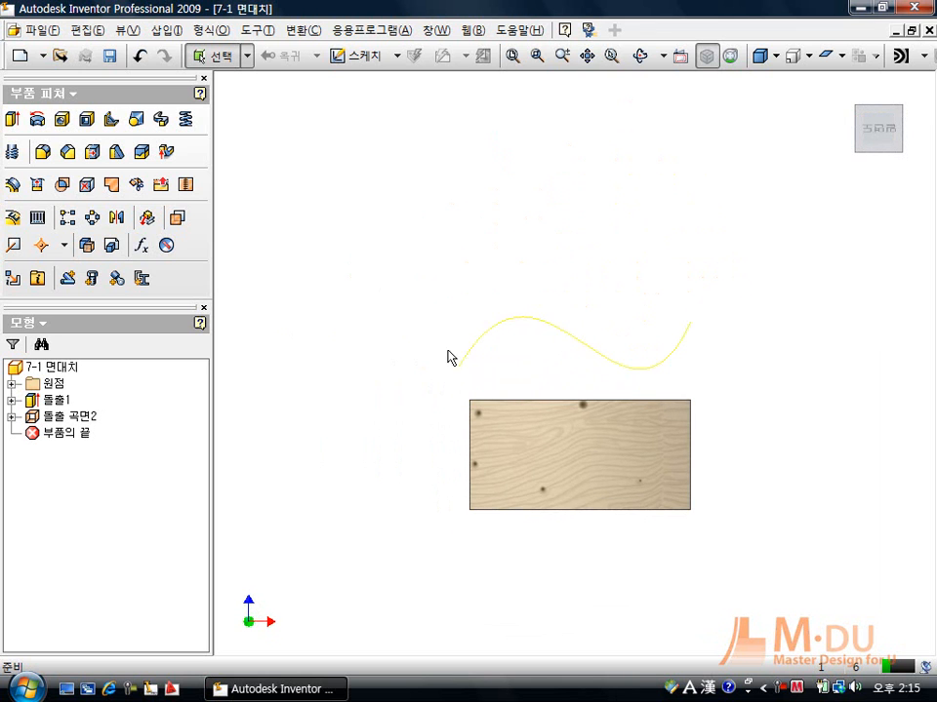
left_click(850, 89)
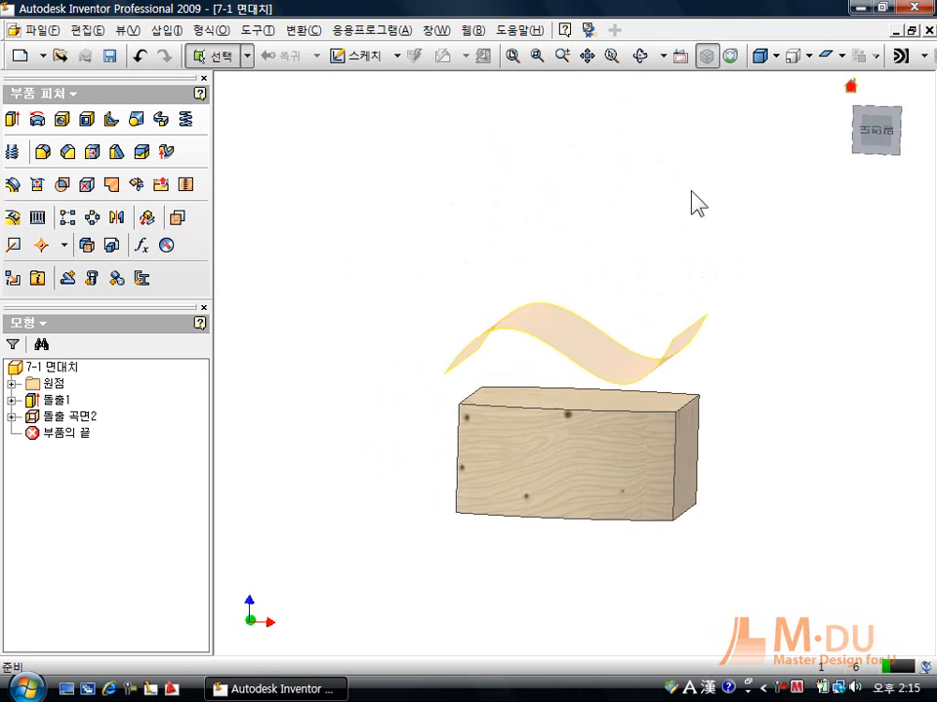
left_click(464, 414)
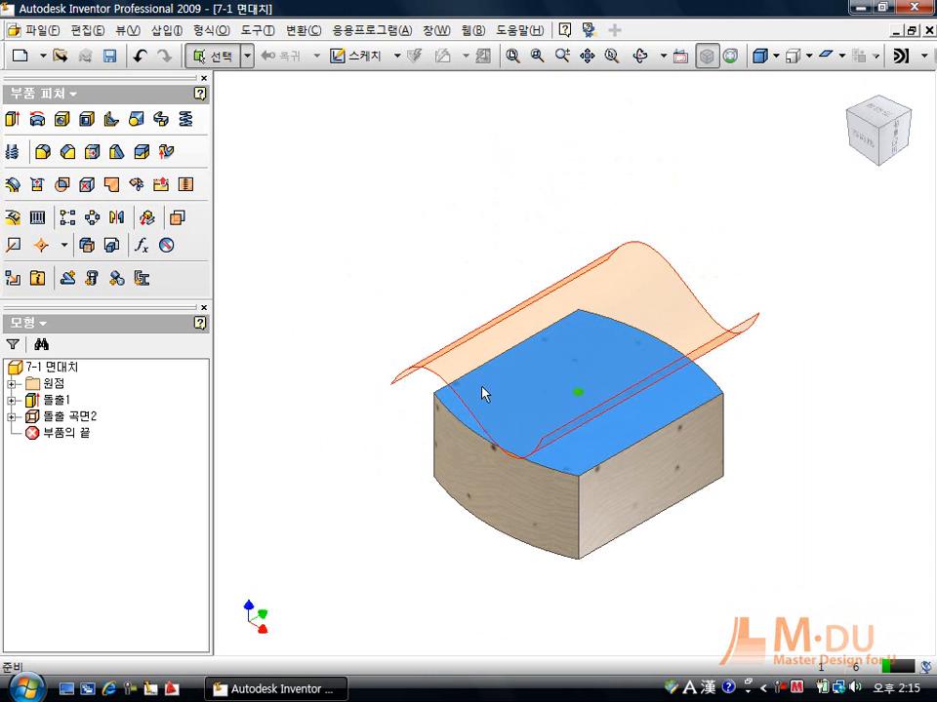
left_click(430, 278)
scroll(524, 383, "down", 3)
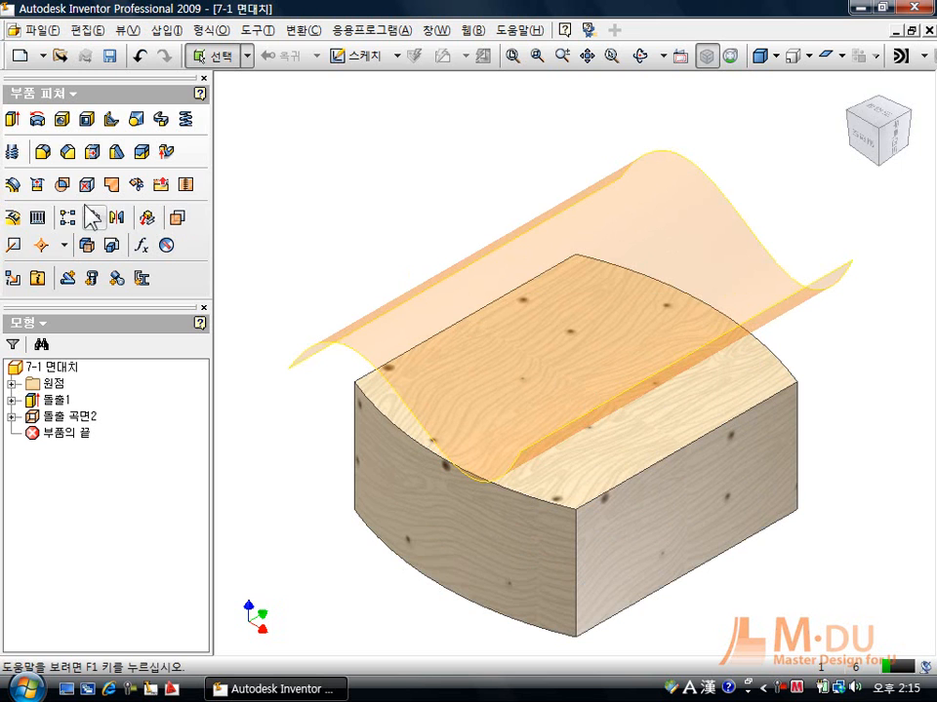
Replace the block's flat top face with the wavy extruded surface using Replace Face, and check the profile from the front
left_click(38, 185)
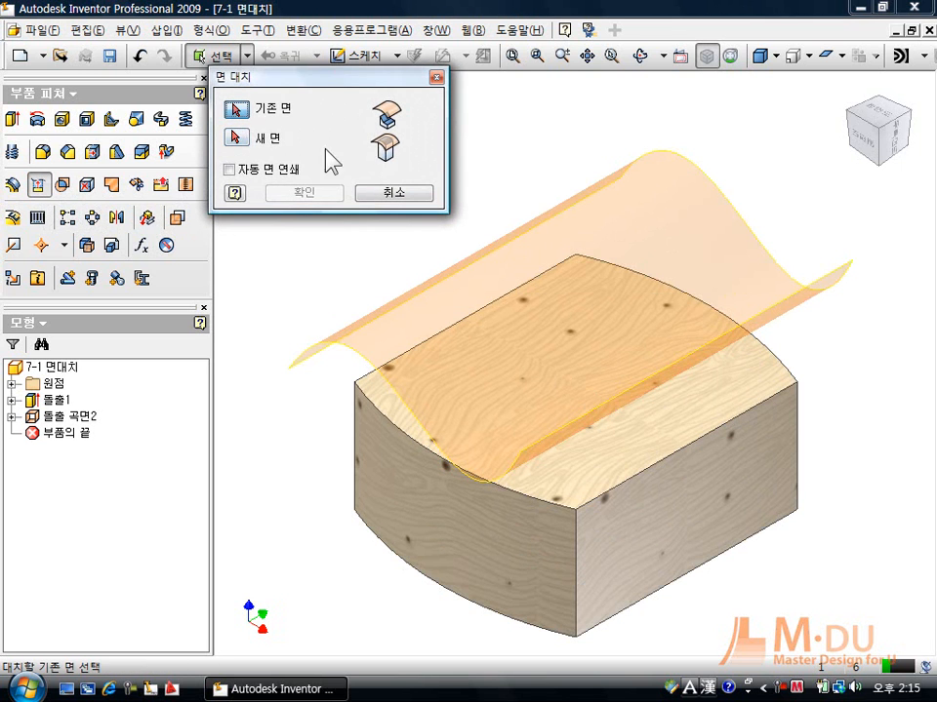
left_click(722, 407)
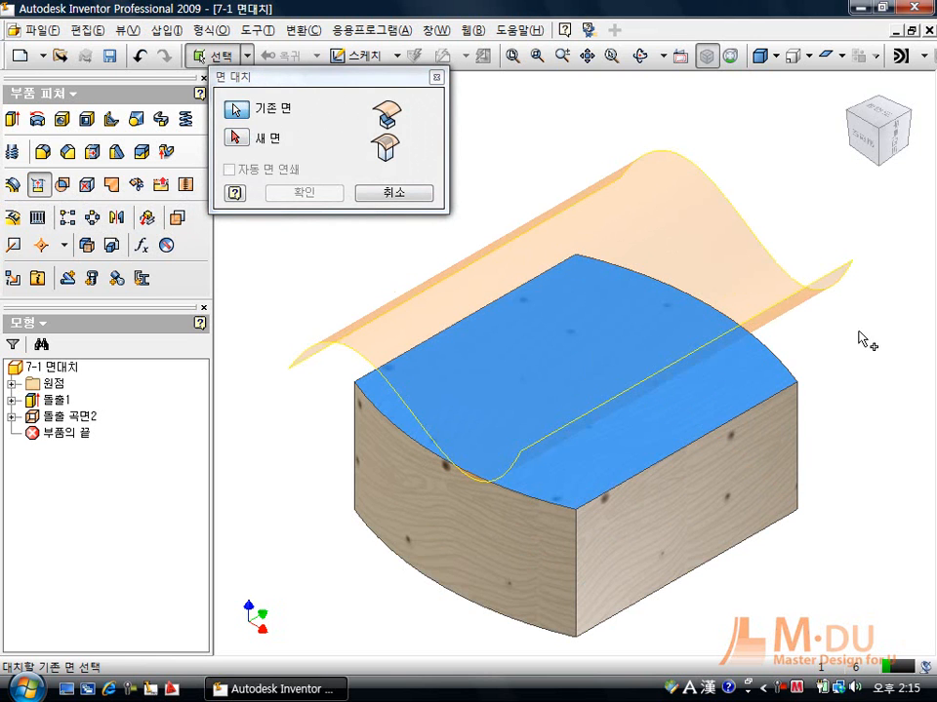
left_click(235, 137)
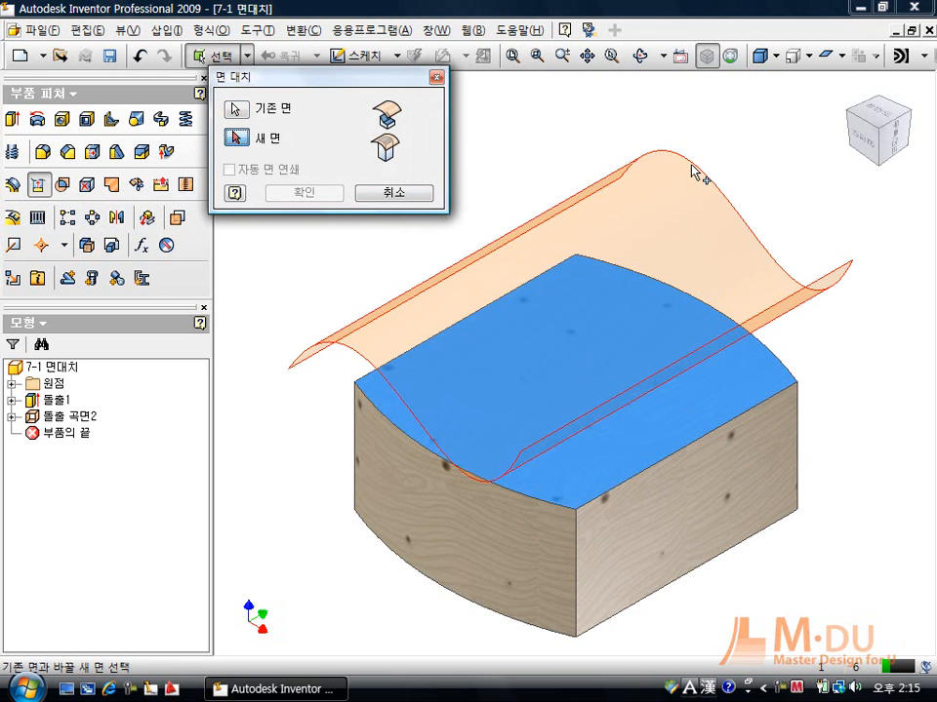
left_click(695, 173)
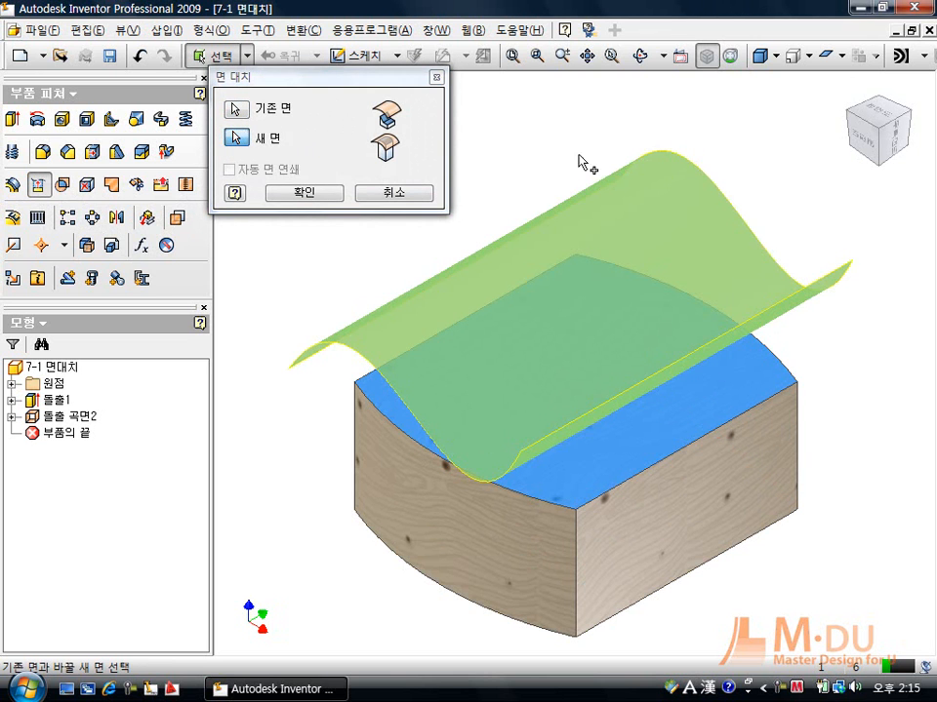
left_click(304, 194)
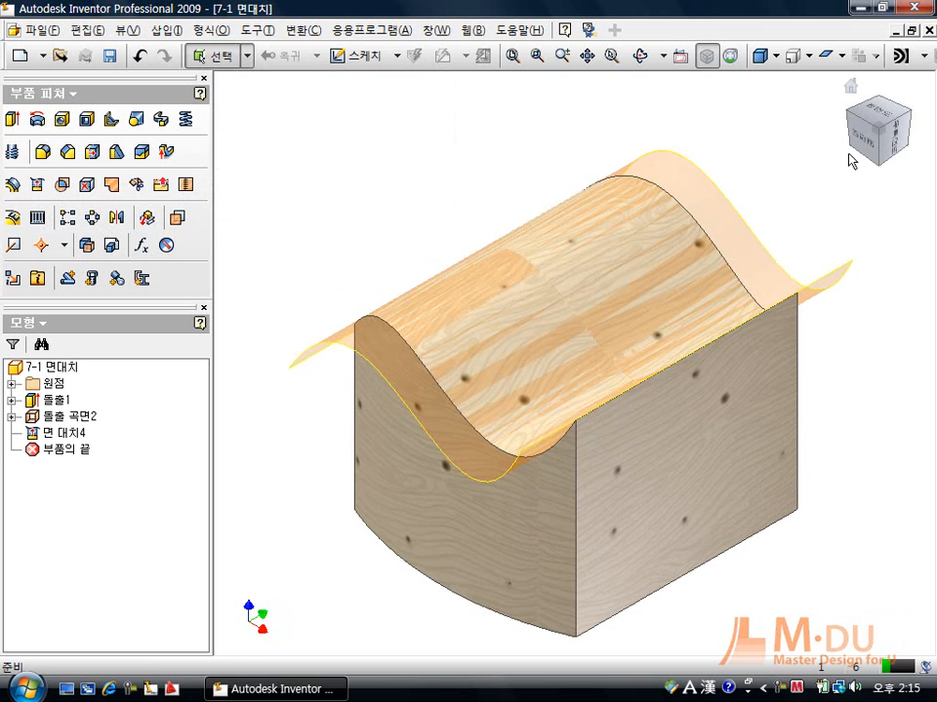
left_click(857, 149)
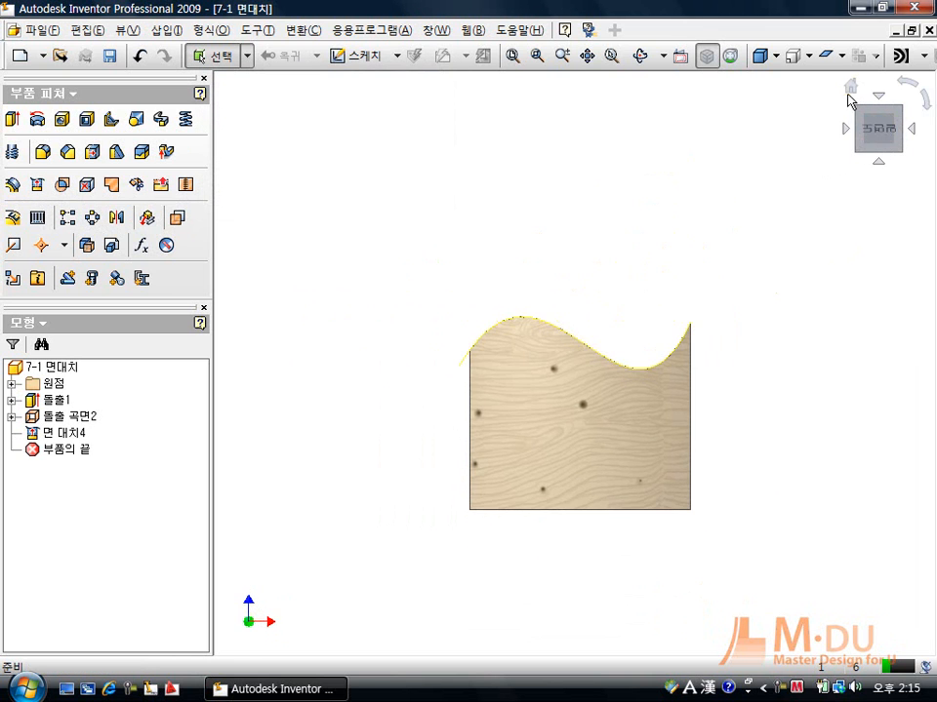
Return the wavy-topped wooden block to its isometric home view and open the part file "7-2 면대치"
left_click(848, 91)
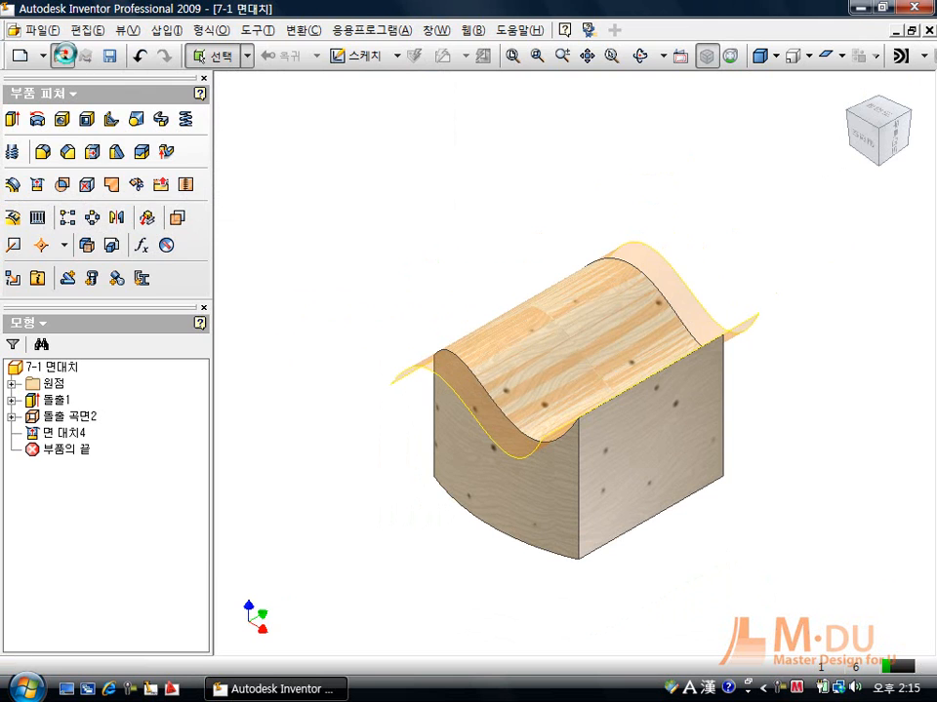
left_click(60, 56)
double_click(302, 168)
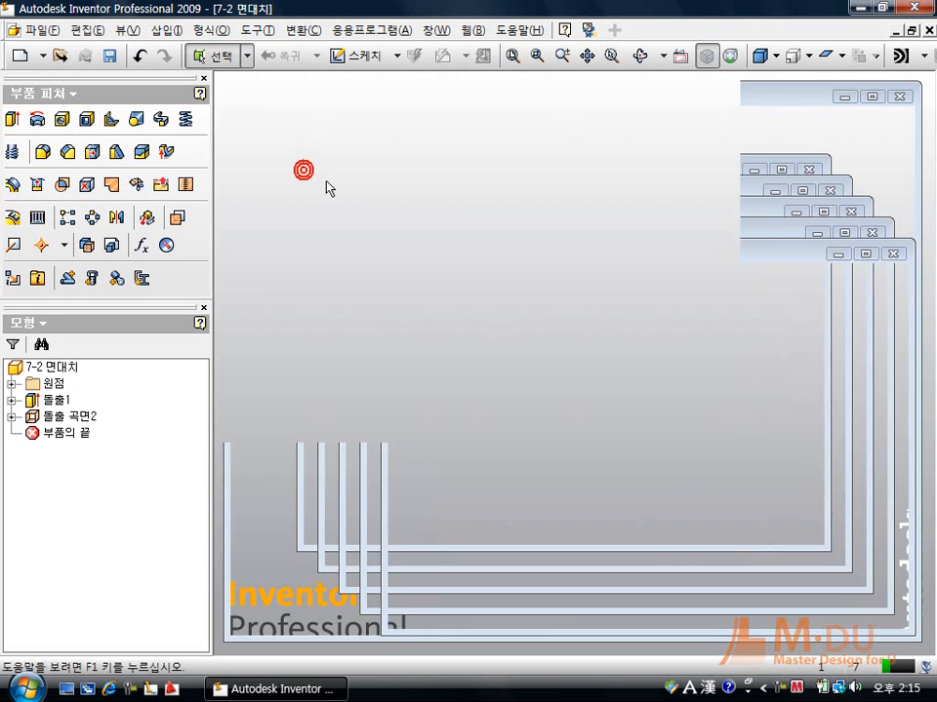
scroll(629, 465, "up", 2)
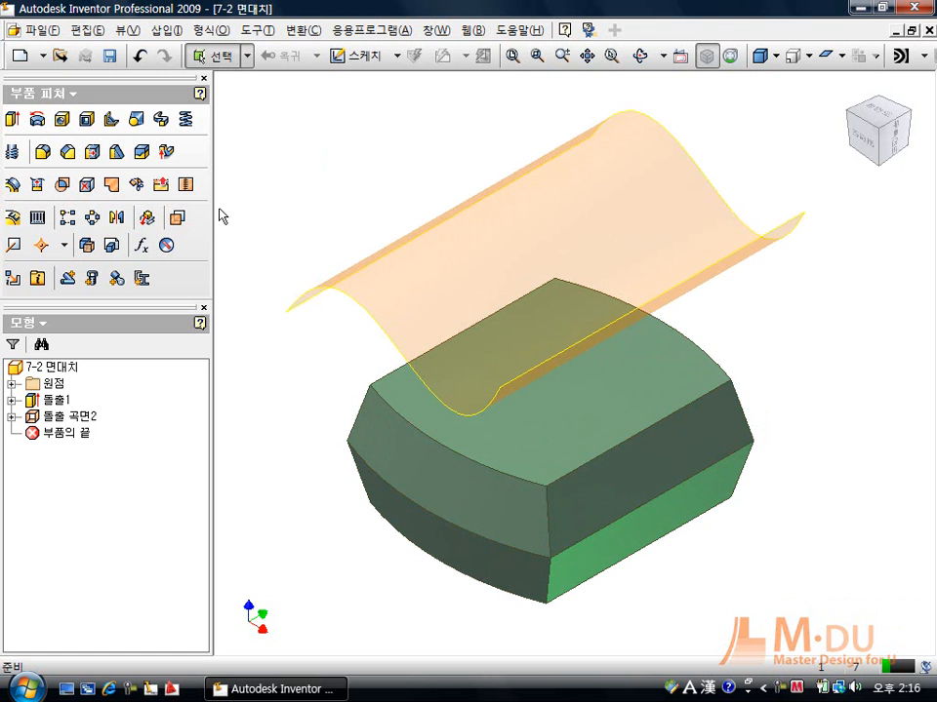
Replace the flat top face of the green tapered block with the wavy extruded surface above it using Replace Face
left_click(39, 185)
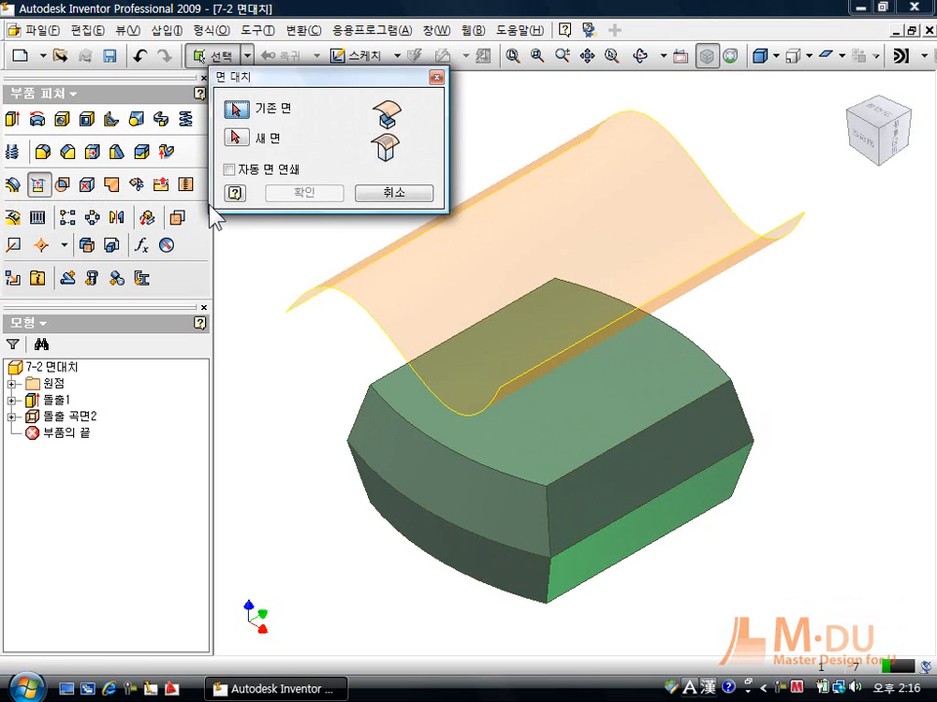
left_click_drag(283, 82, 186, 67)
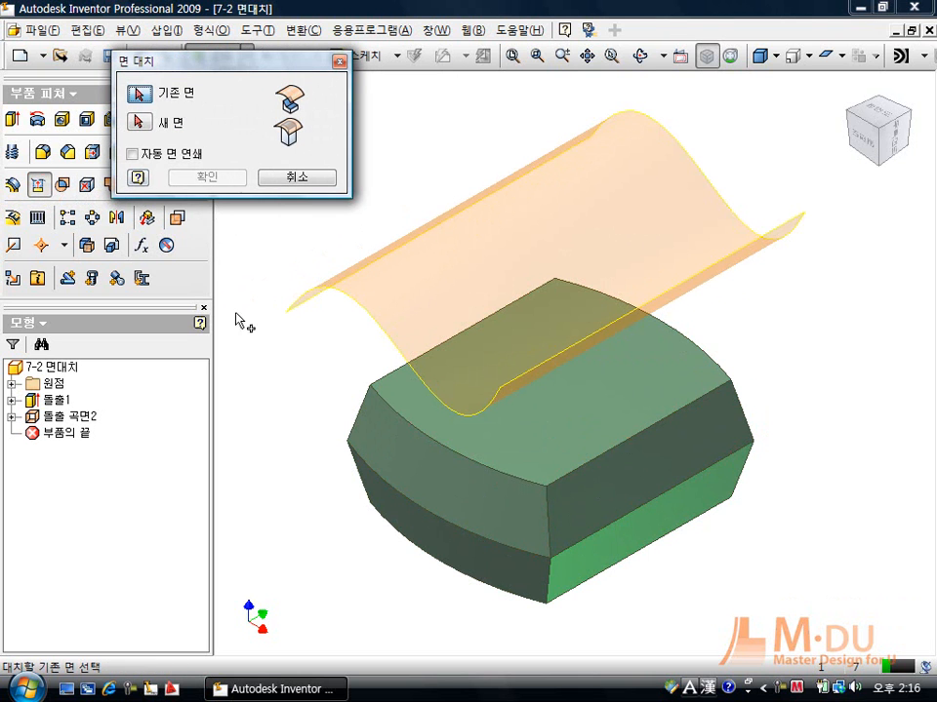
left_click(621, 439)
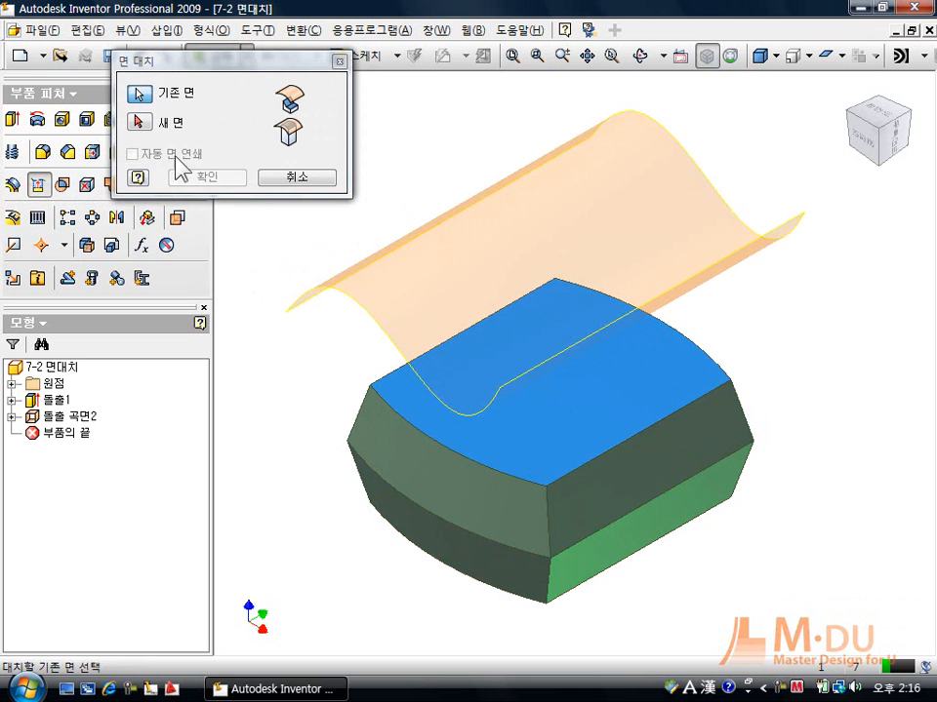
left_click(139, 123)
left_click(673, 148)
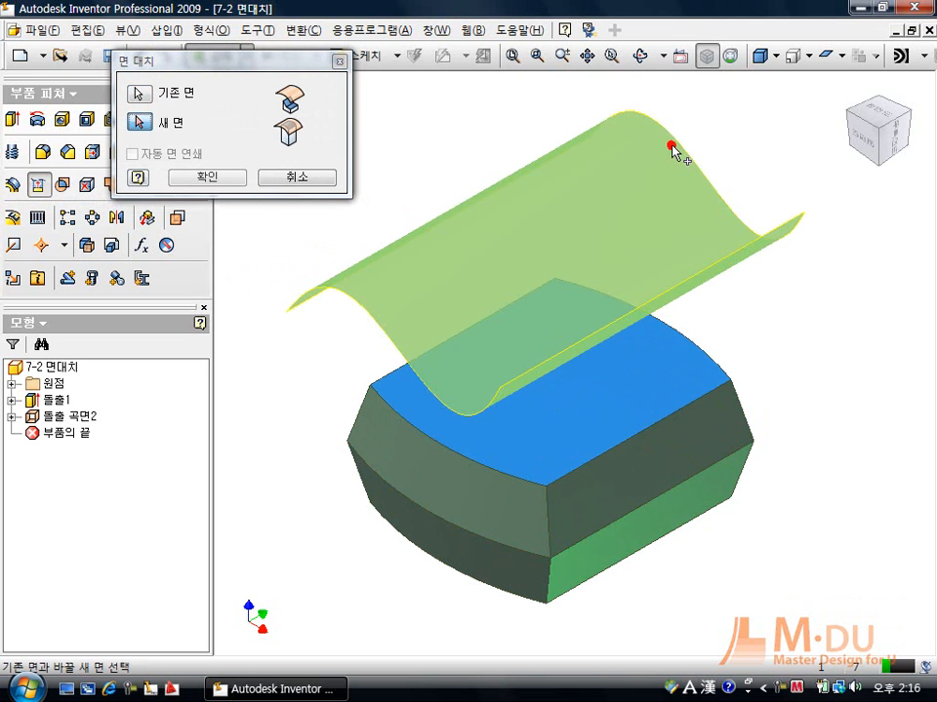
left_click(206, 177)
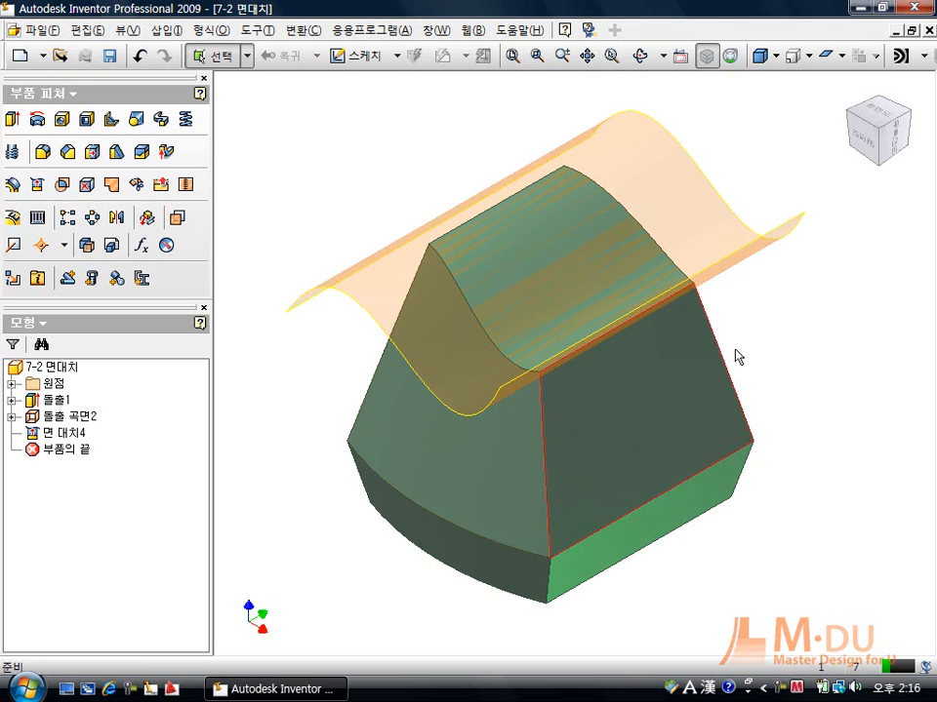
Examine from several sides how the tapered side faces extend up to the replaced wavy top face, ending in the isometric home view
left_click(913, 125)
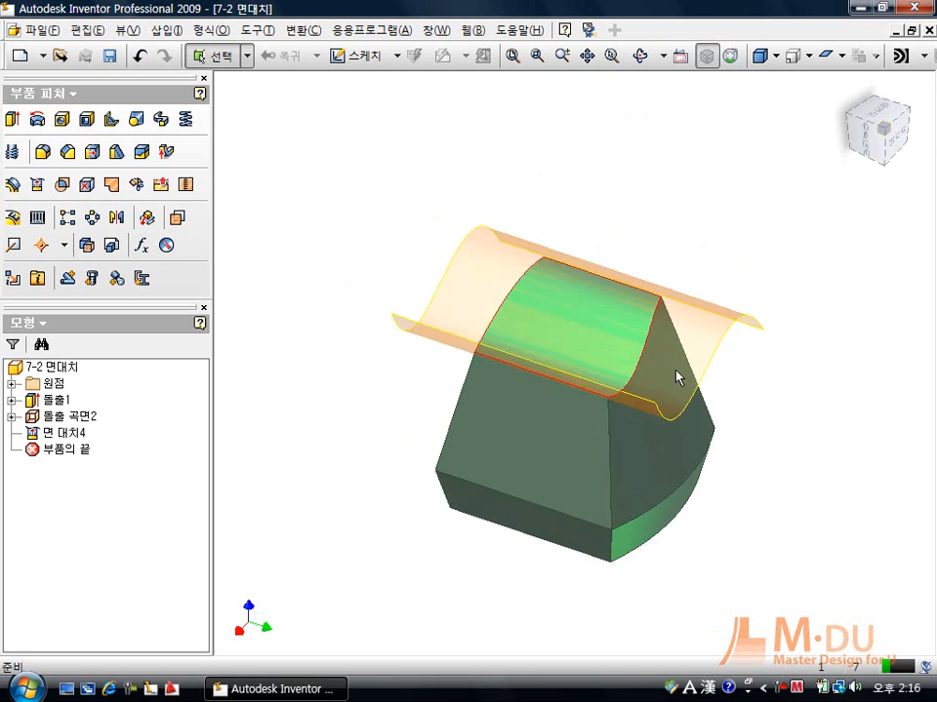
left_click(913, 124)
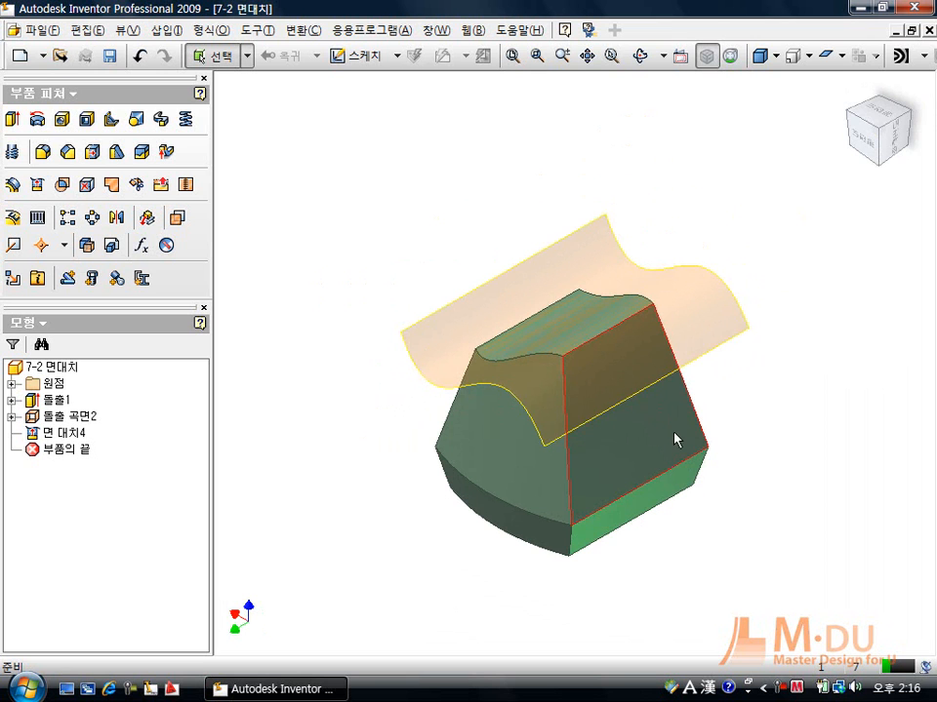
left_click(855, 96)
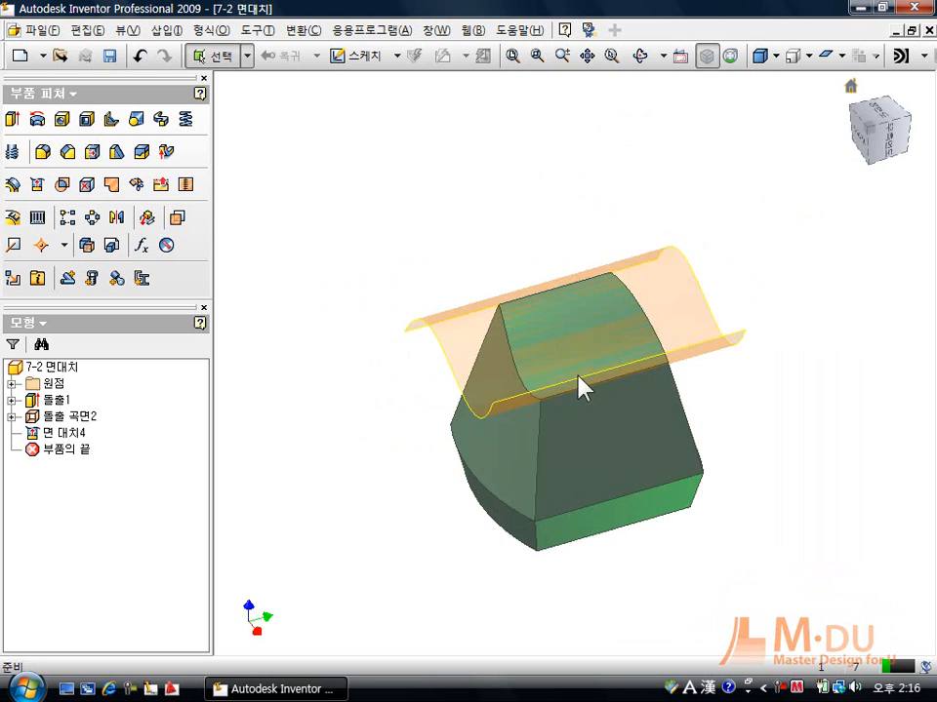
scroll(594, 478, "down", 2)
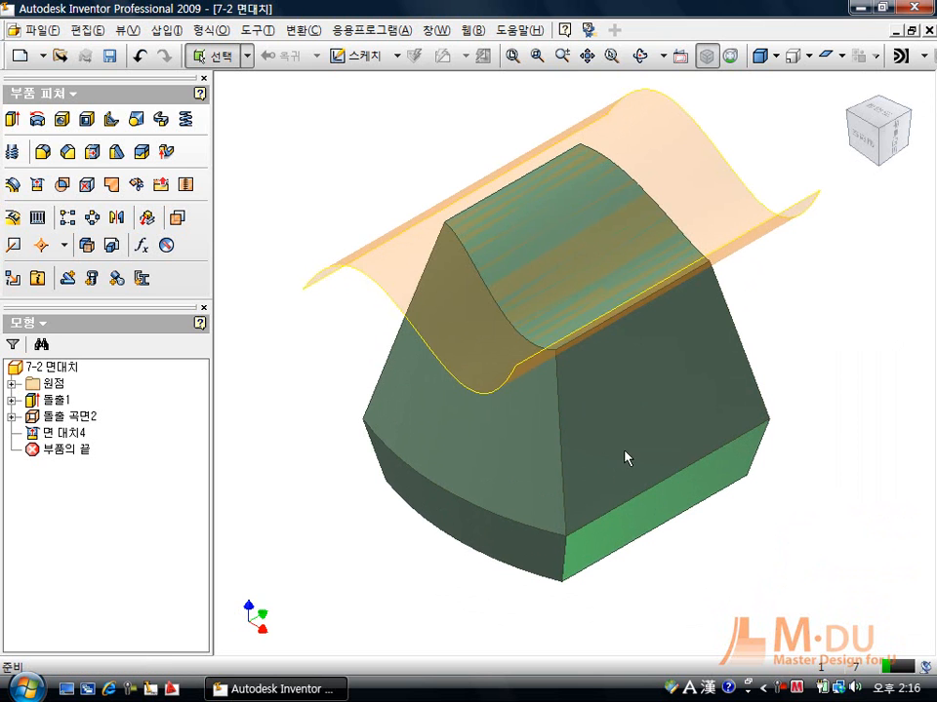
middle_click_drag(604, 360, 629, 407)
scroll(597, 403, "down", 2)
scroll(611, 403, "up", 2)
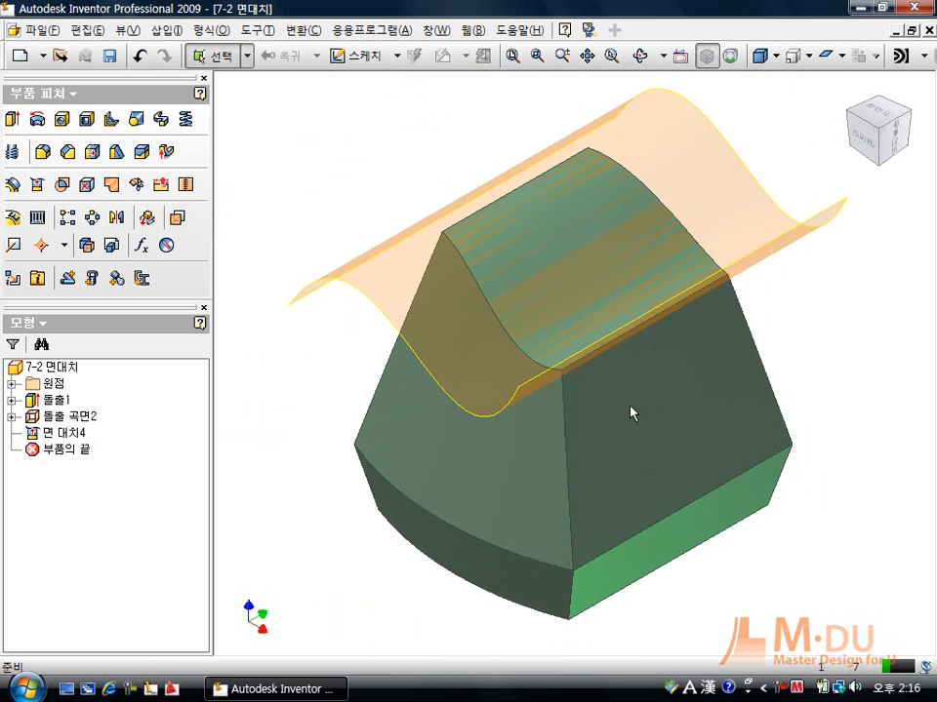
mouse_move(630, 420)
mouse_move(697, 372)
middle_click_drag(711, 369, 688, 371)
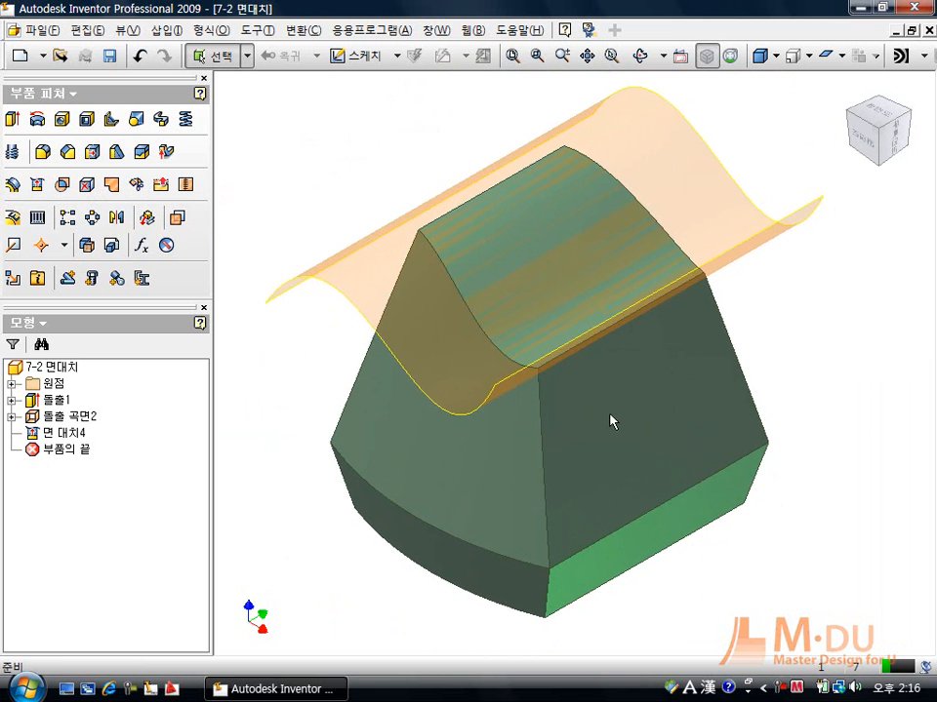